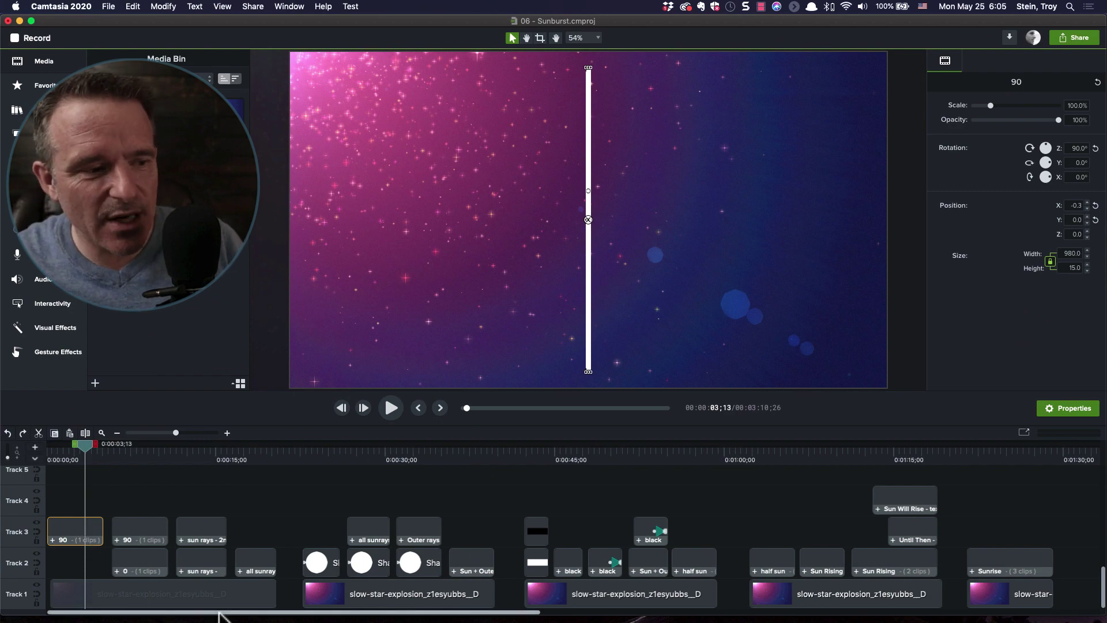
Scrub past the cloud callouts, then play from about 0:00:13 to see the first rays.
left_click_drag(219, 614, 665, 619)
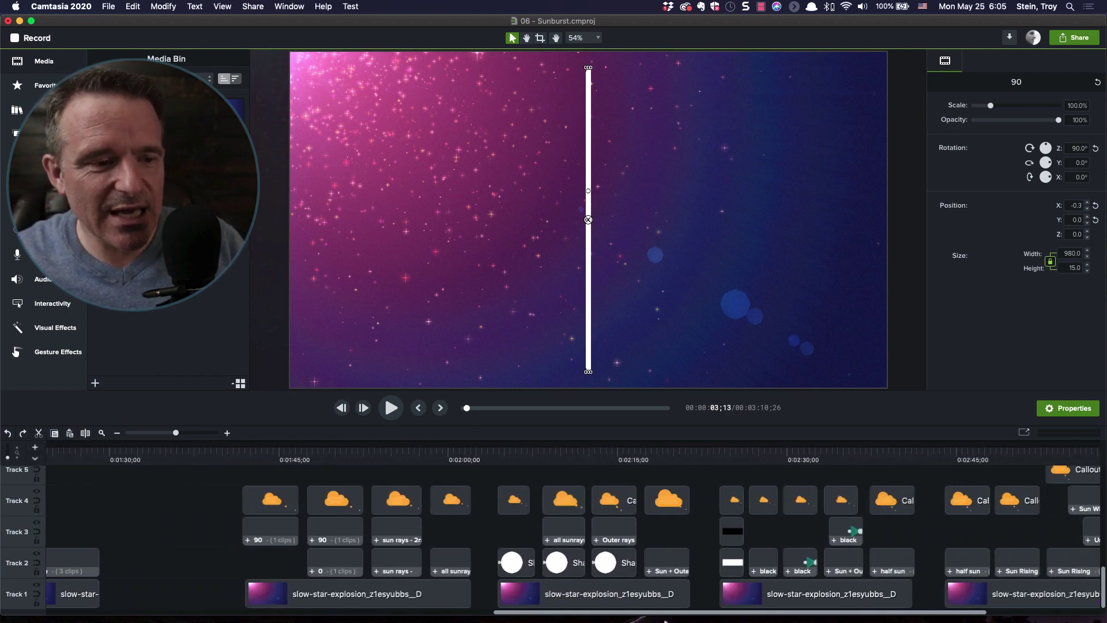
left_click_drag(253, 461, 82, 444)
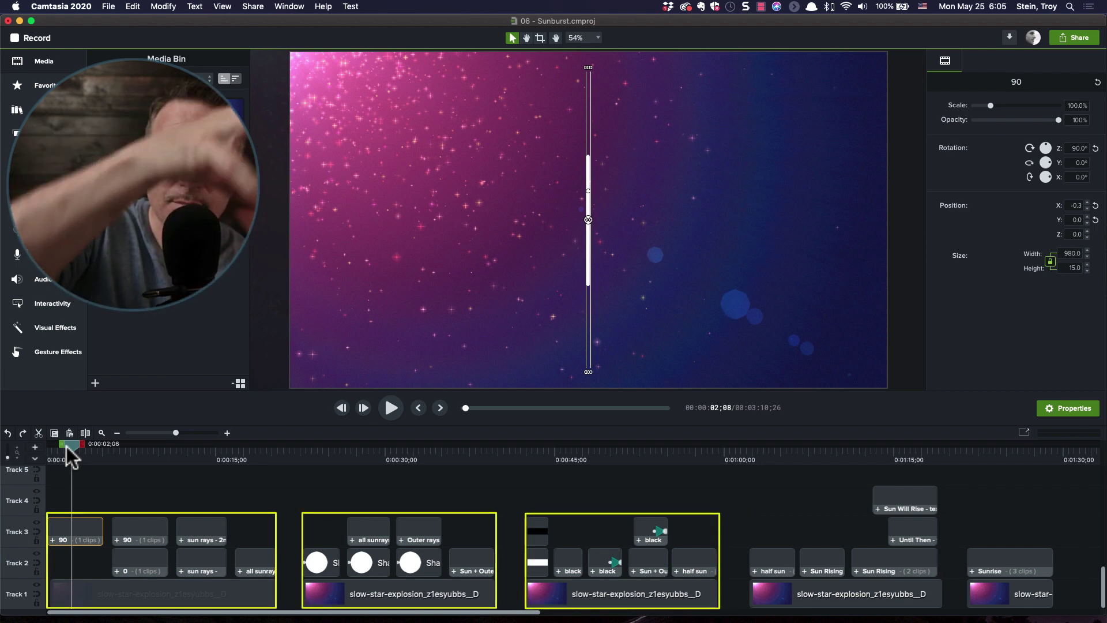
scroll(58, 500, "right", 1)
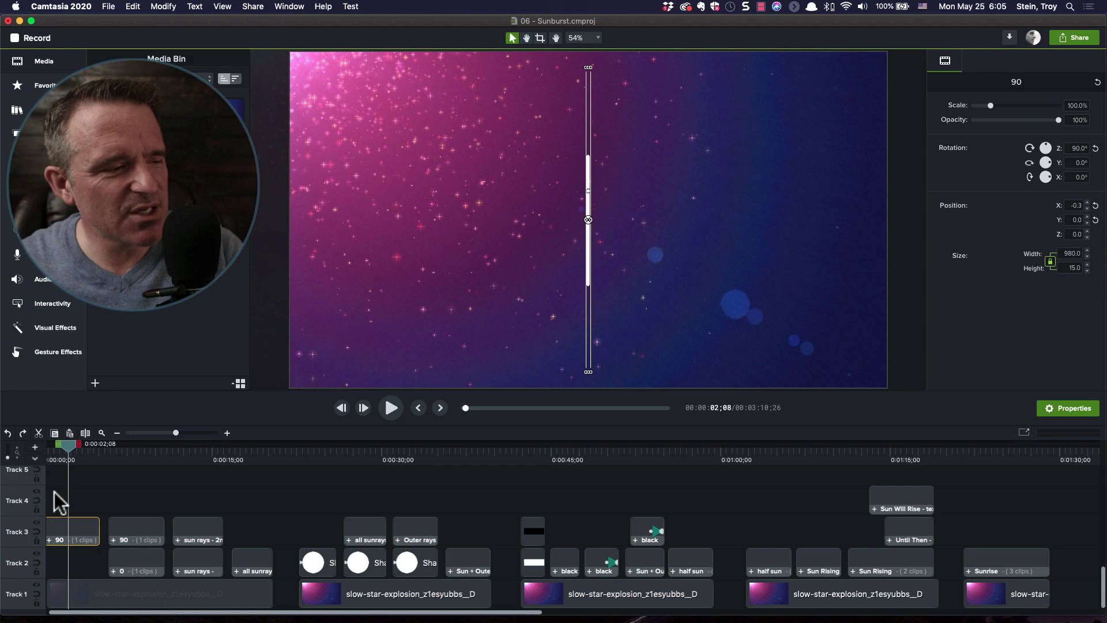
left_click_drag(59, 460, 155, 461)
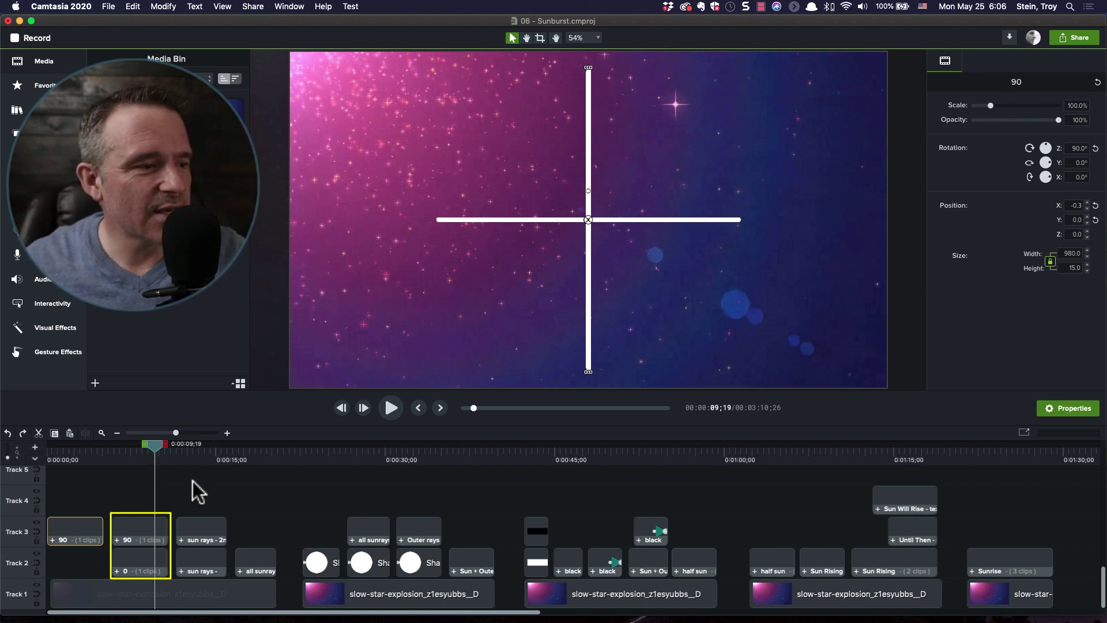
left_click(200, 453)
left_click_drag(199, 453, 257, 468)
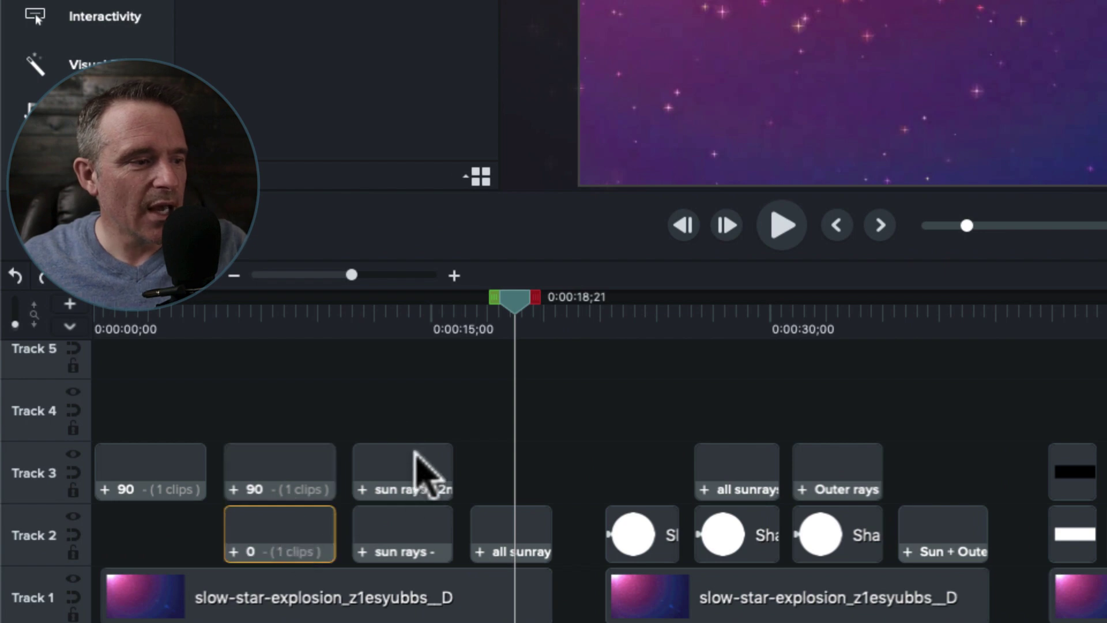
Select both sun rays groups and the all sunray clip, then scrub to about 0:00:23.
left_click_drag(385, 415, 421, 541)
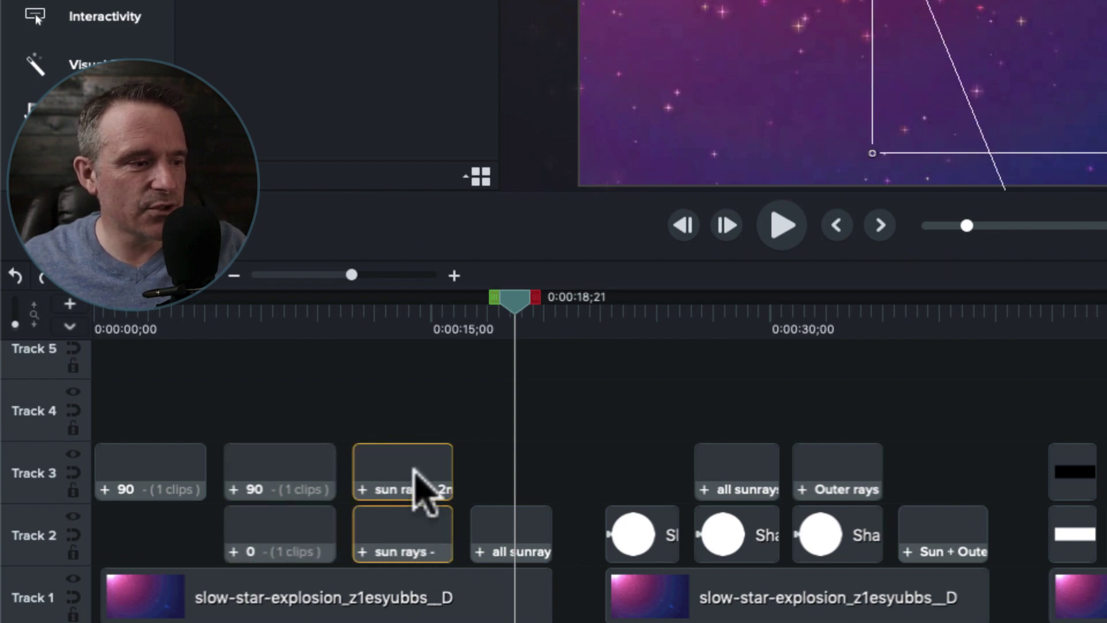
left_click(519, 539)
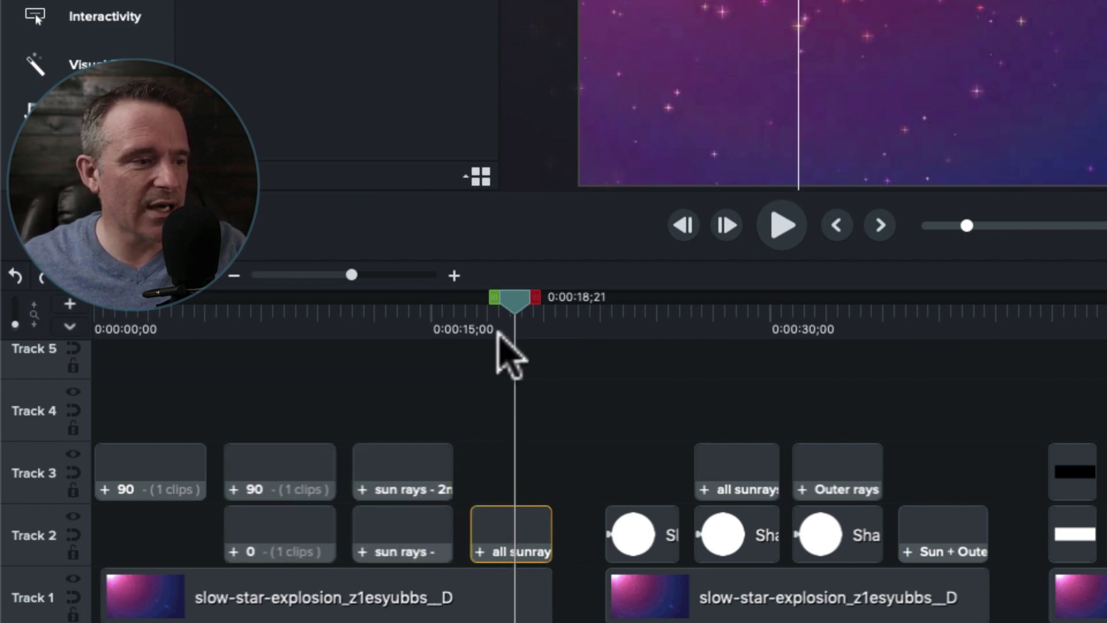
left_click_drag(500, 335, 523, 339)
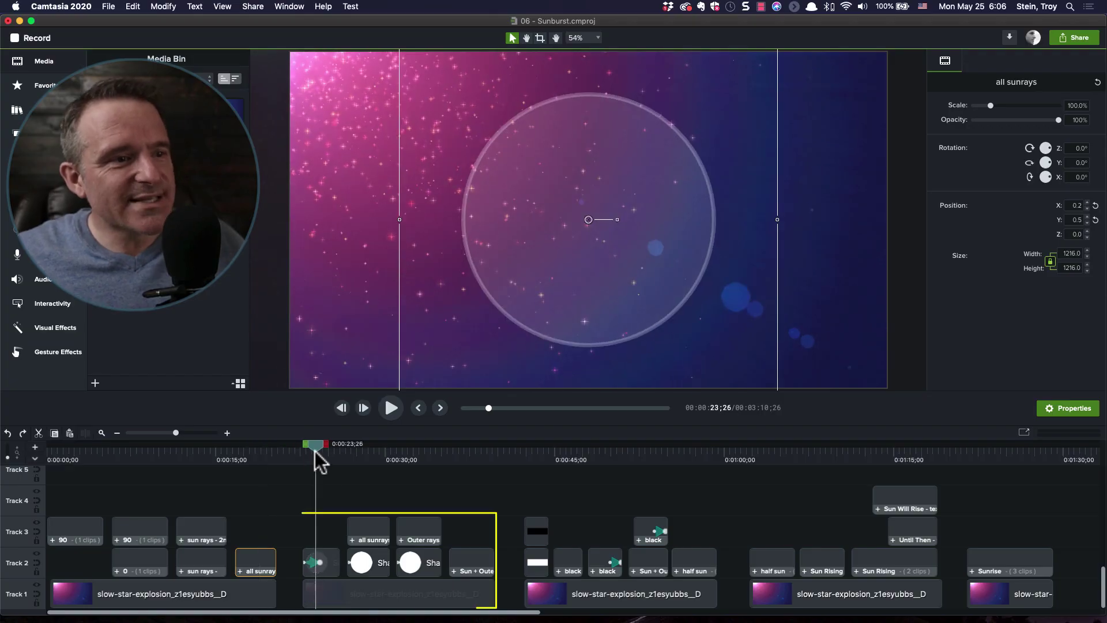
Apply Spring easing to the Shape clip's ring animation and preview sixteen rays bursting out by 0:00:29.
left_click_drag(315, 451, 305, 452)
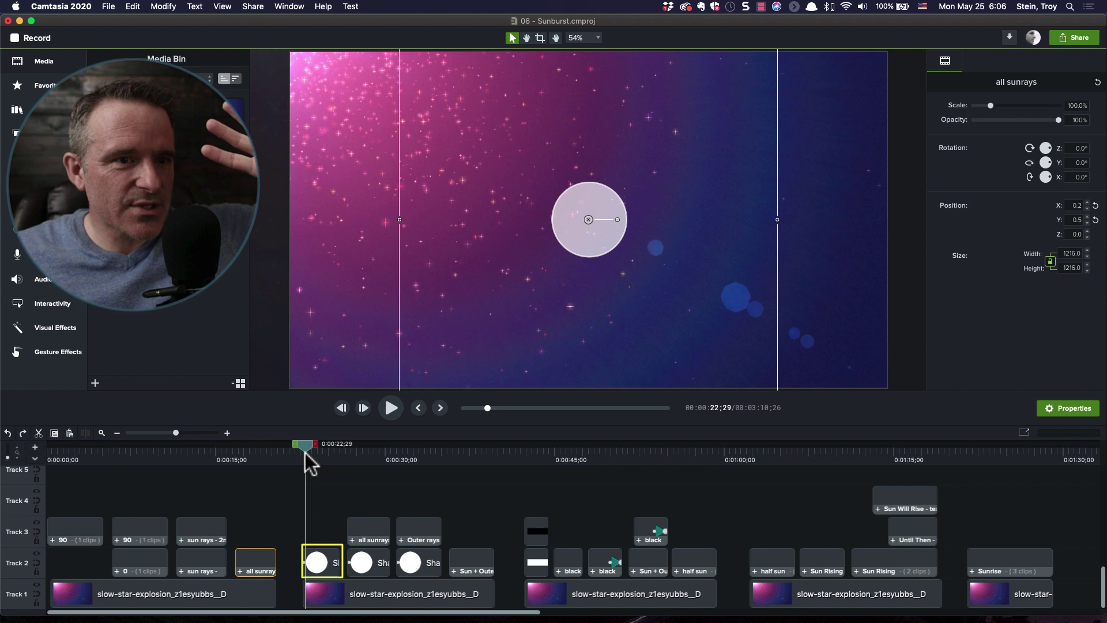
left_click_drag(306, 452, 318, 452)
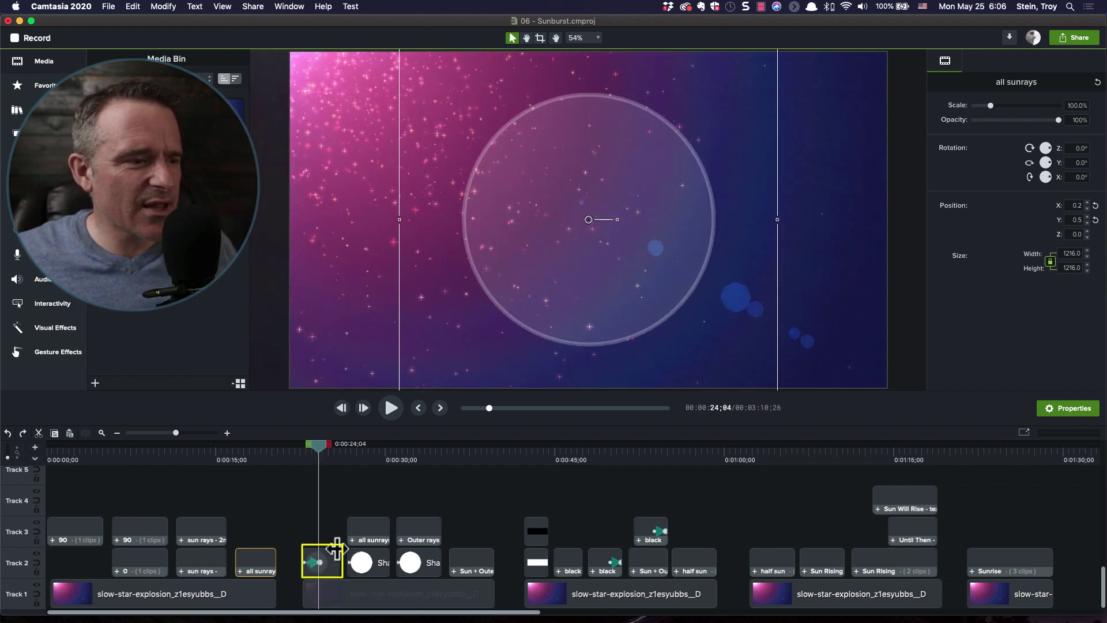
right_click(310, 563)
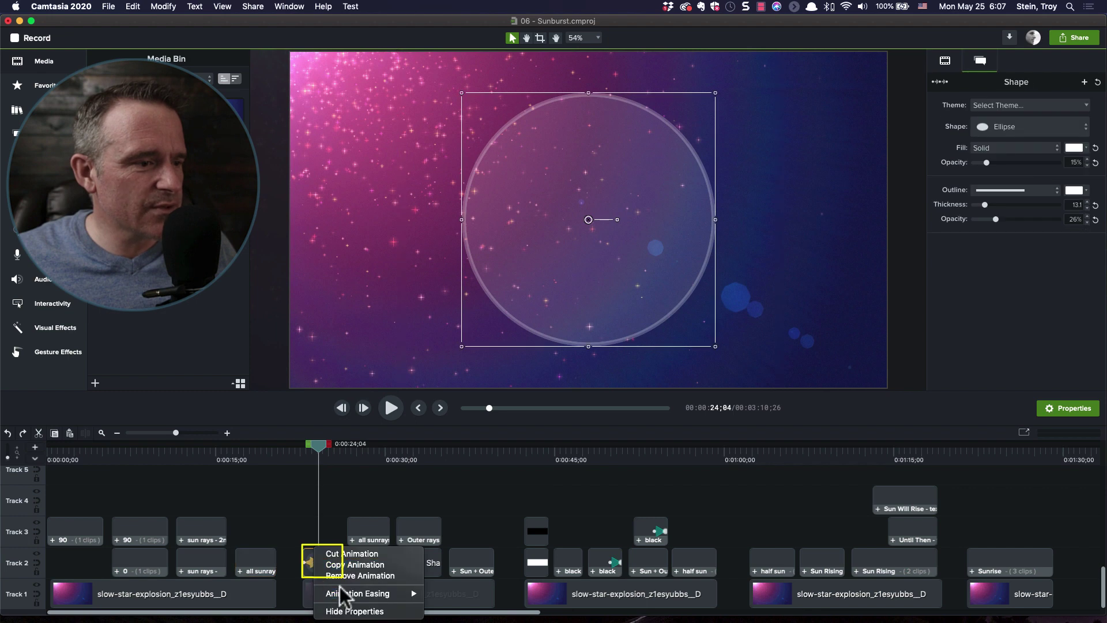
mouse_move(345, 591)
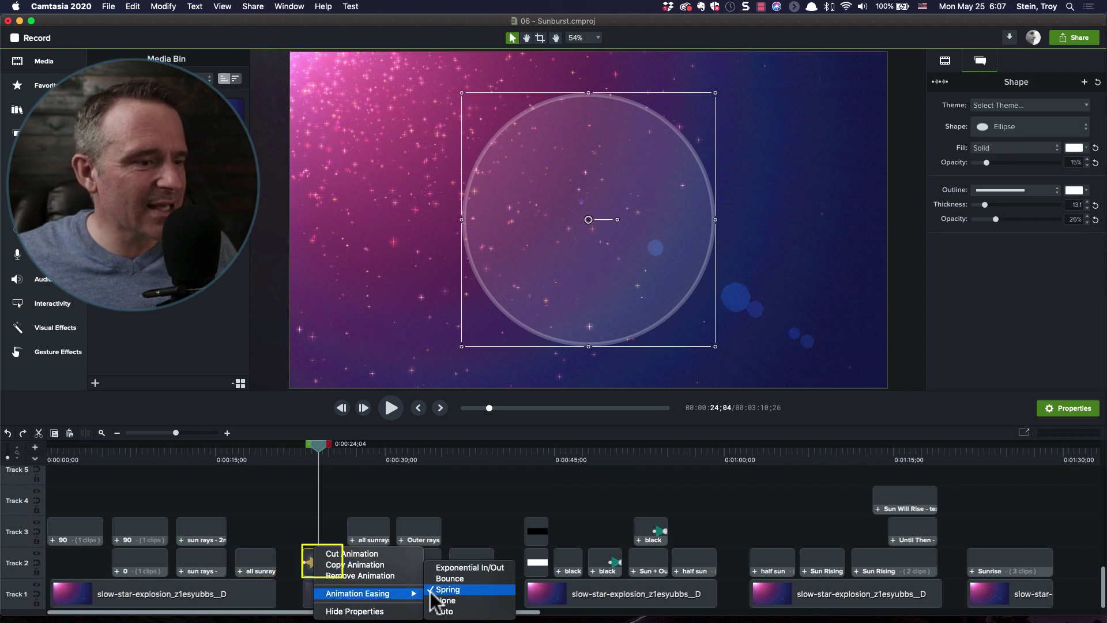
left_click(438, 589)
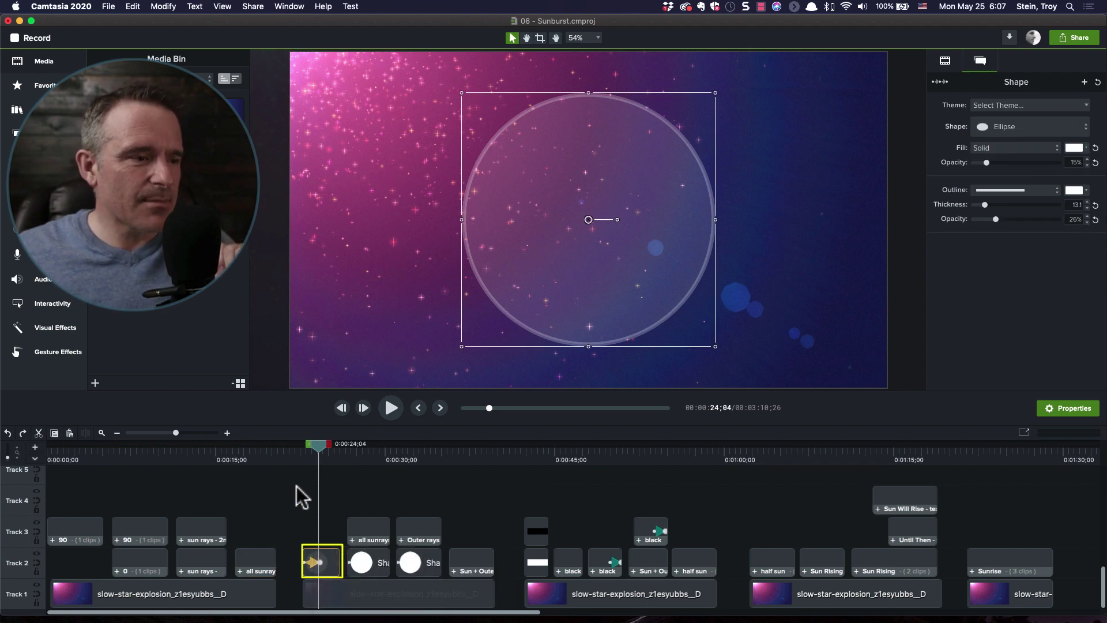
left_click_drag(308, 458, 375, 444)
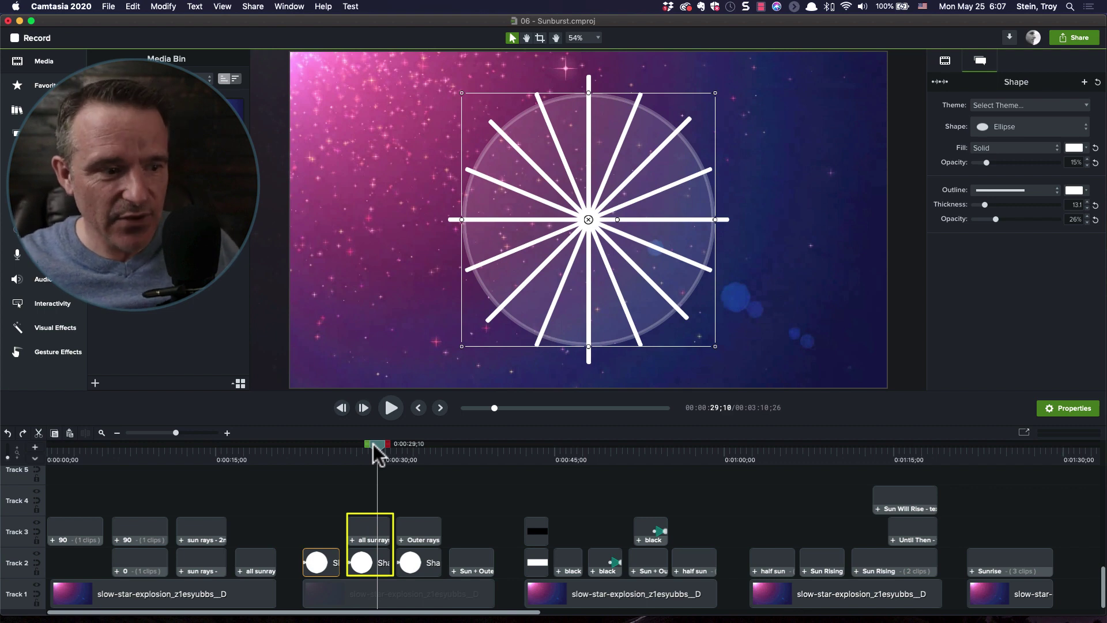
Inside the Outer rays group, add a green ellipse on Track 2 with matte off.
double_click(402, 543)
left_click_drag(422, 563, 420, 564)
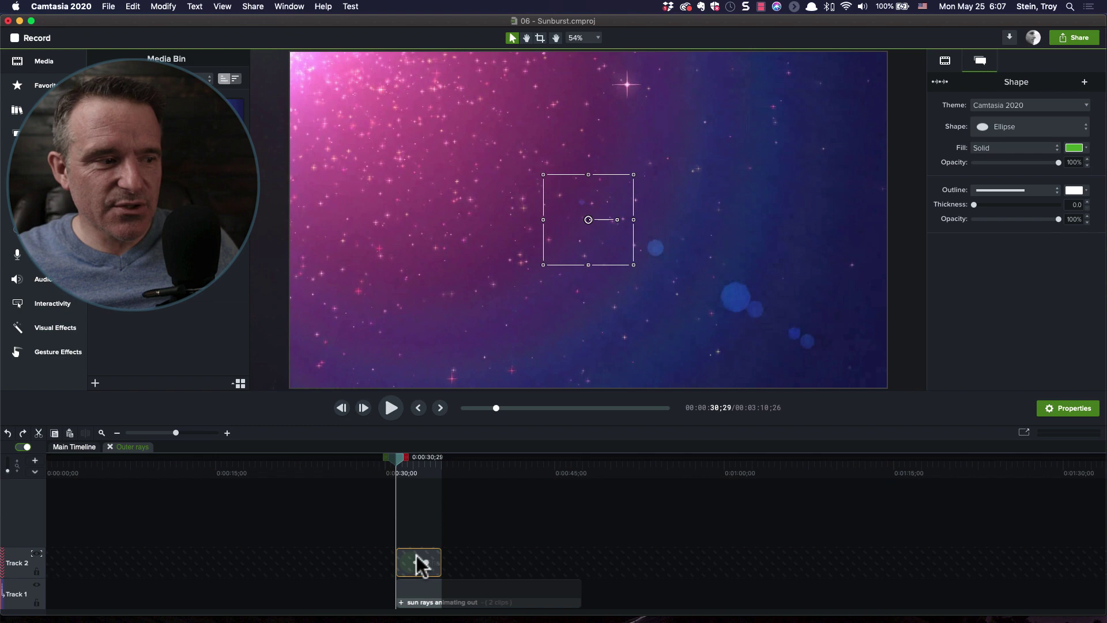
left_click(36, 554)
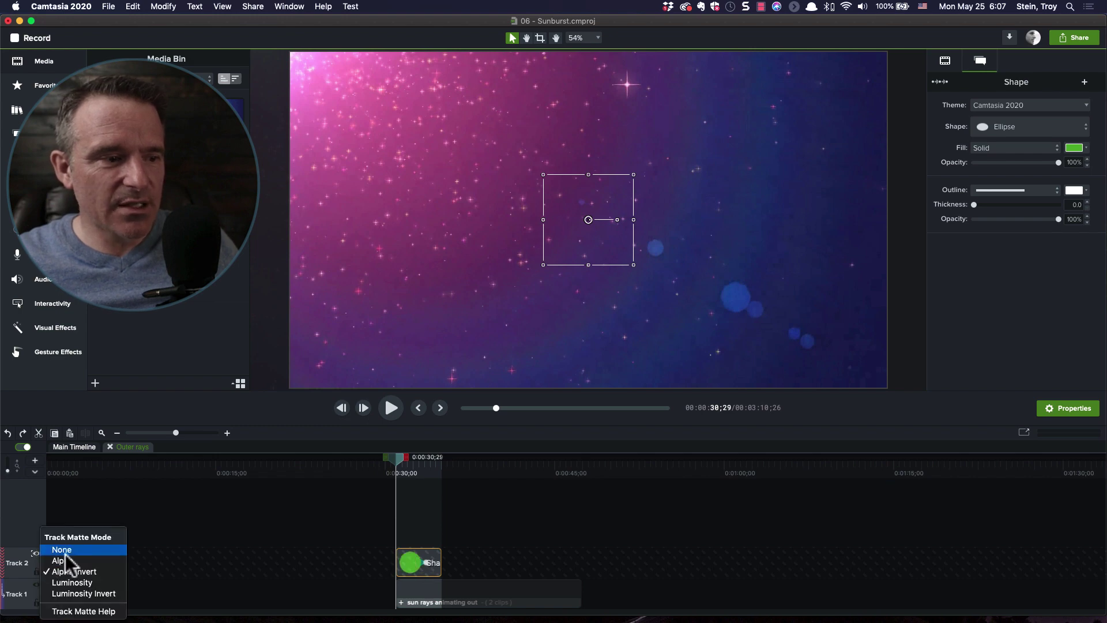
left_click(64, 551)
left_click_drag(394, 461, 424, 461)
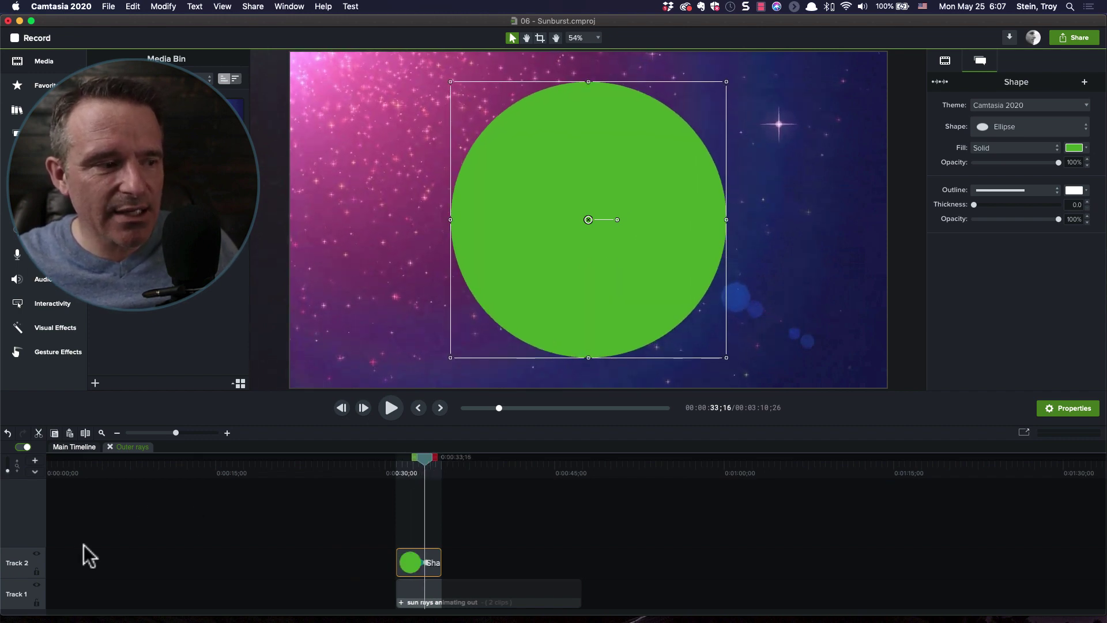
Set Track 2's Track Matte Mode to Alpha Invert so only the rays' tips show.
left_click(37, 552)
left_click(37, 553)
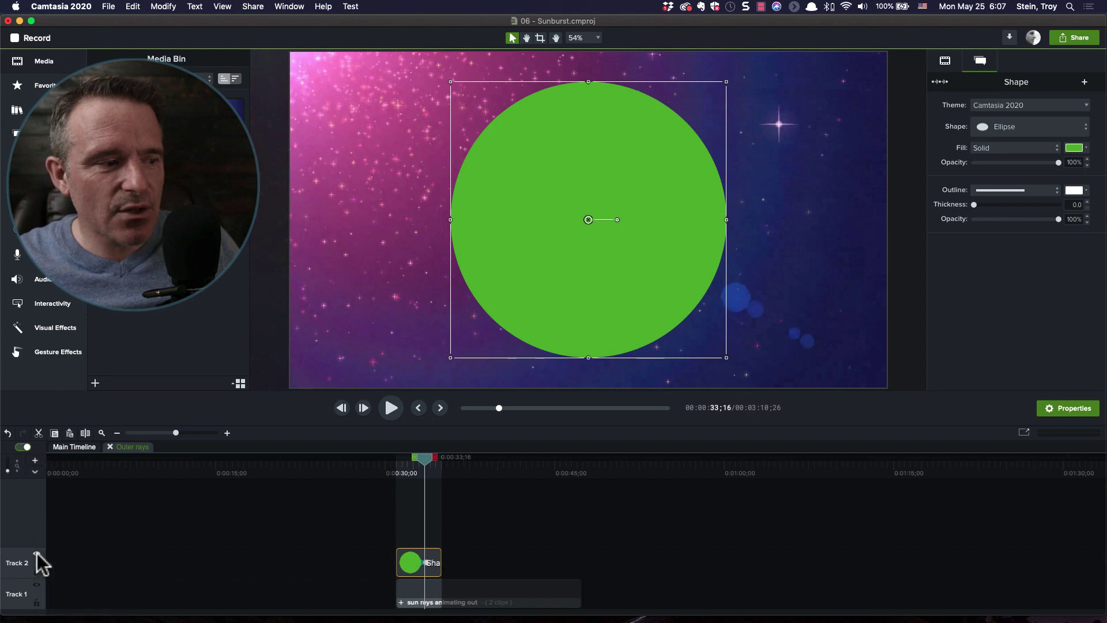
left_click(37, 552)
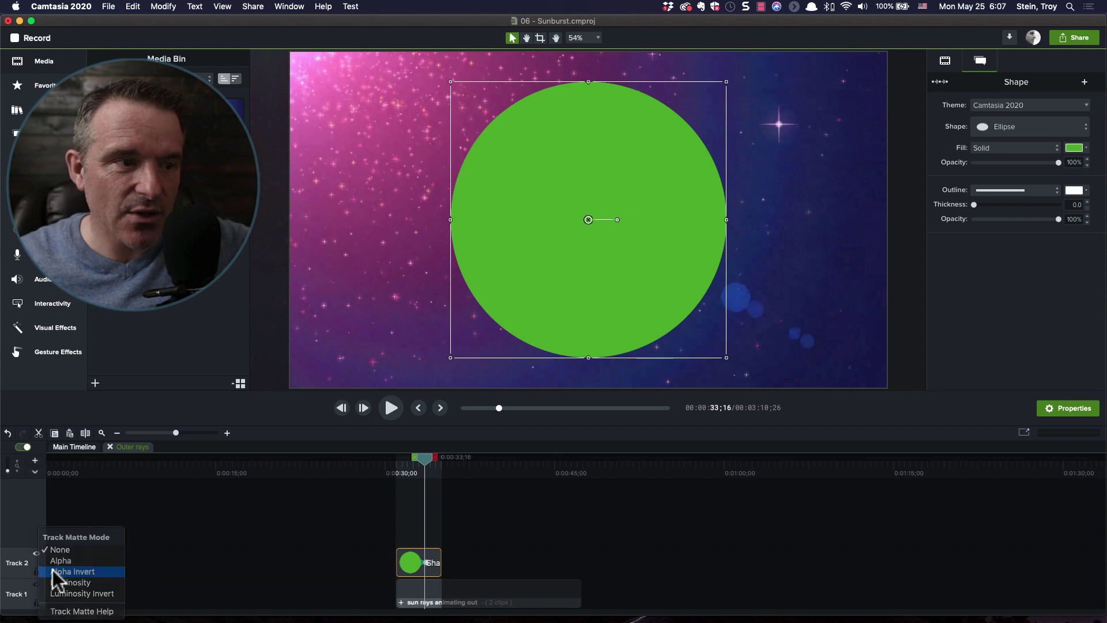
left_click(52, 571)
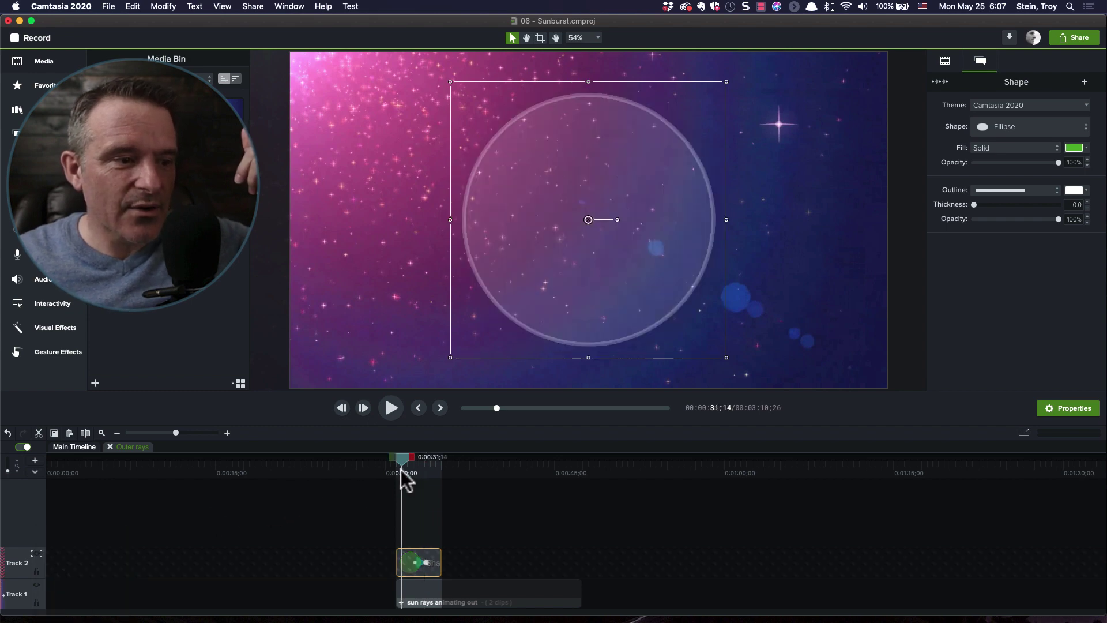
left_click_drag(401, 470, 429, 469)
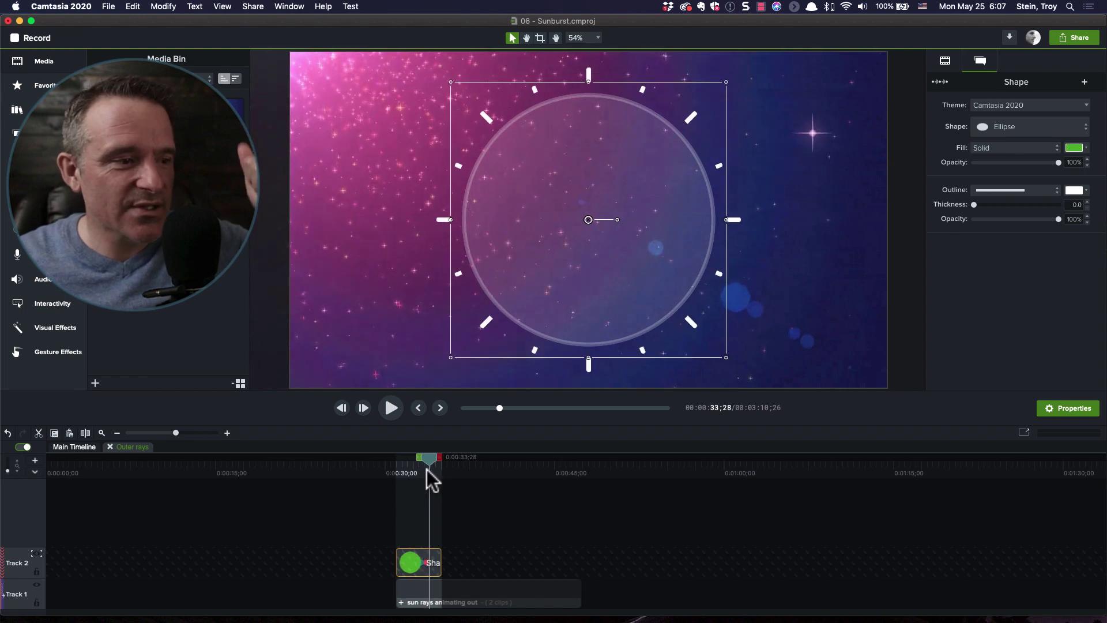
Close the Outer rays tab, select the Sun + Outer clip, and scrub to 0:00:43.
left_click(110, 445)
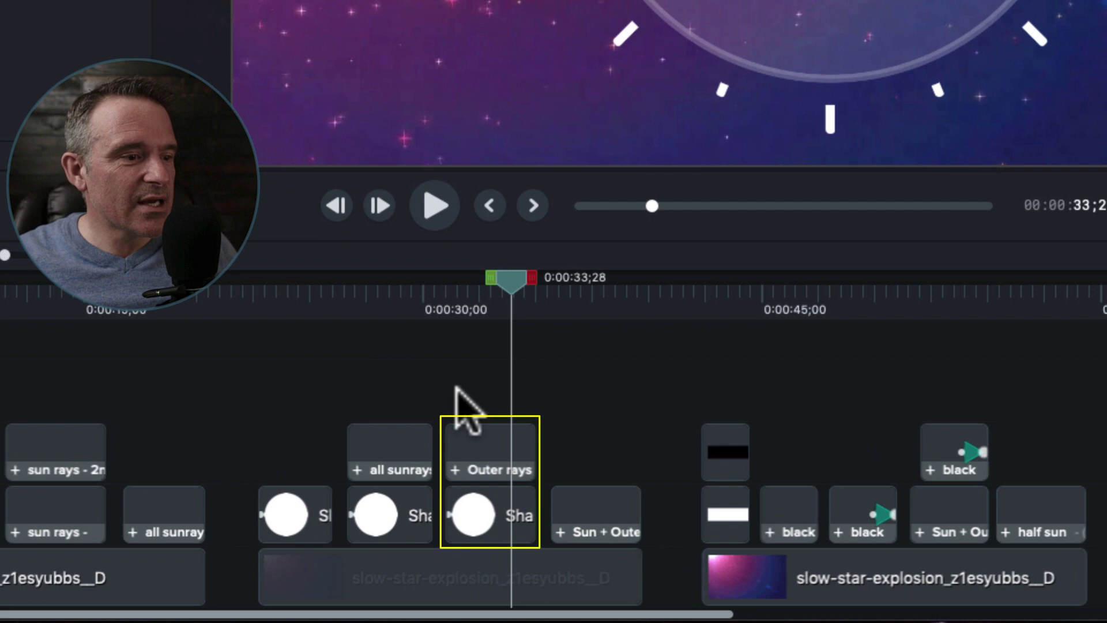
left_click(493, 507)
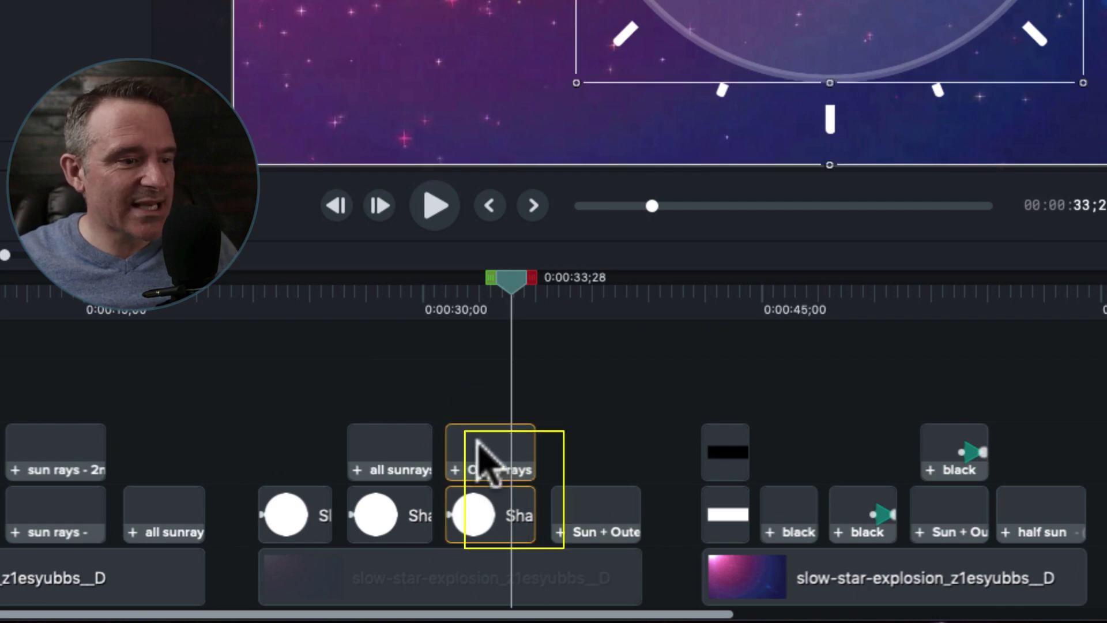
left_click(601, 507)
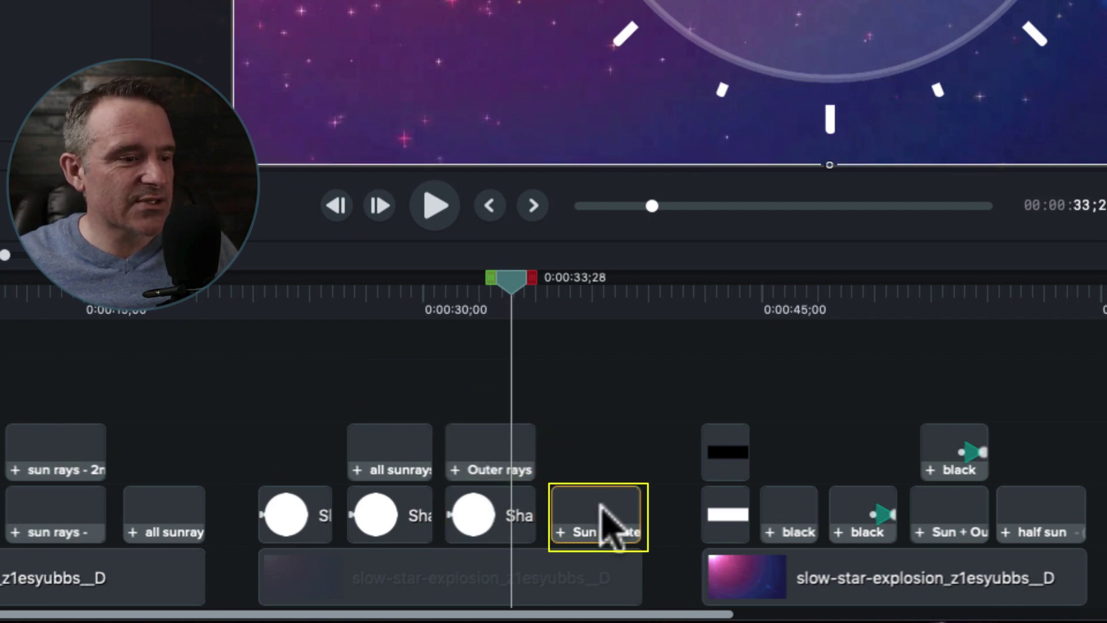
mouse_move(594, 320)
left_mouse_down()
mouse_move(625, 316)
mouse_move(606, 318)
left_mouse_up()
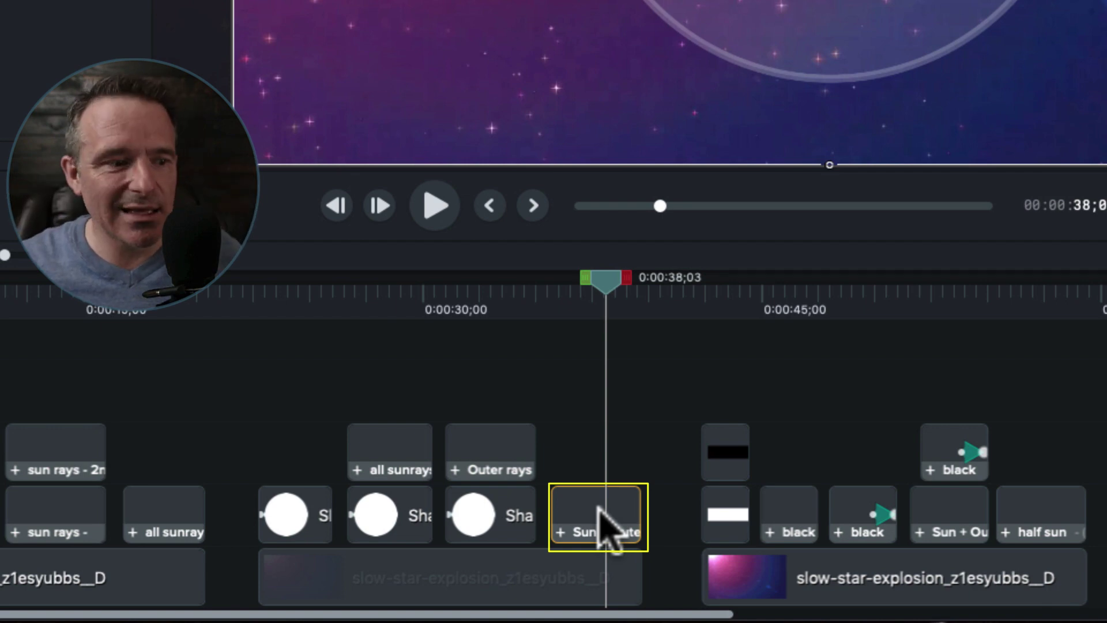
left_click(733, 295)
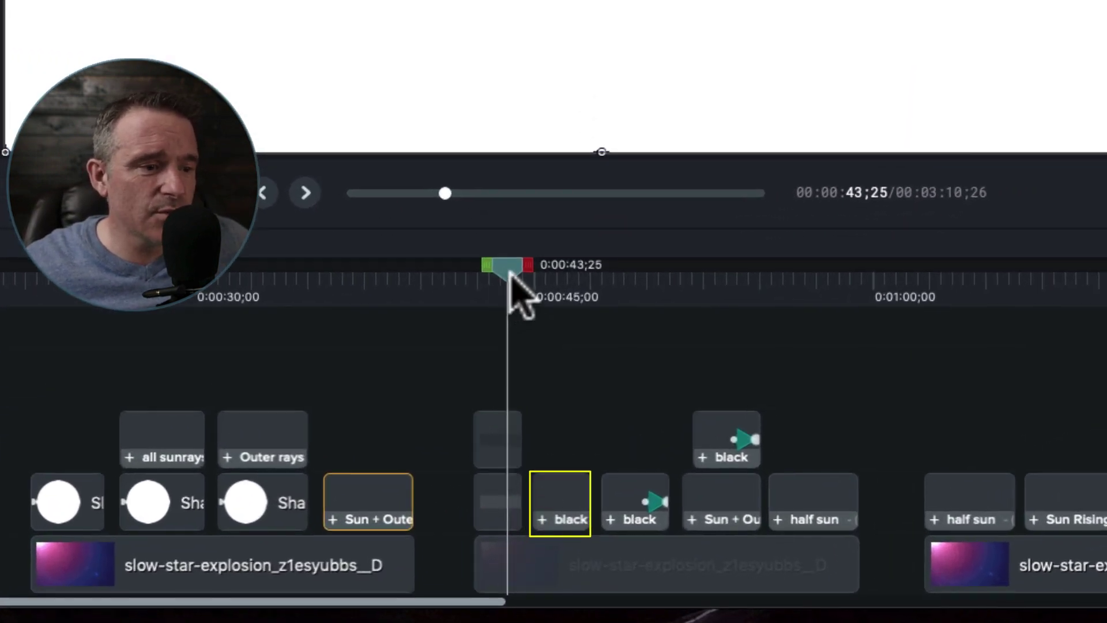
Select the black clip and scrub 0:00:46–0:00:51 through the black + white split.
left_click_drag(515, 288, 565, 291)
left_click(567, 496)
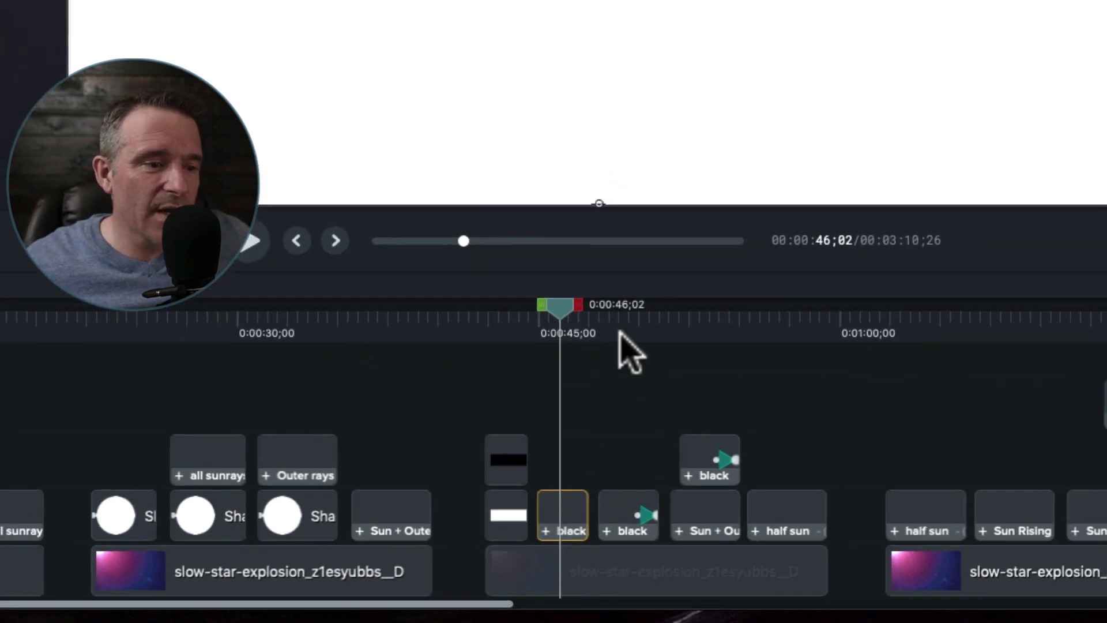
left_click(655, 280)
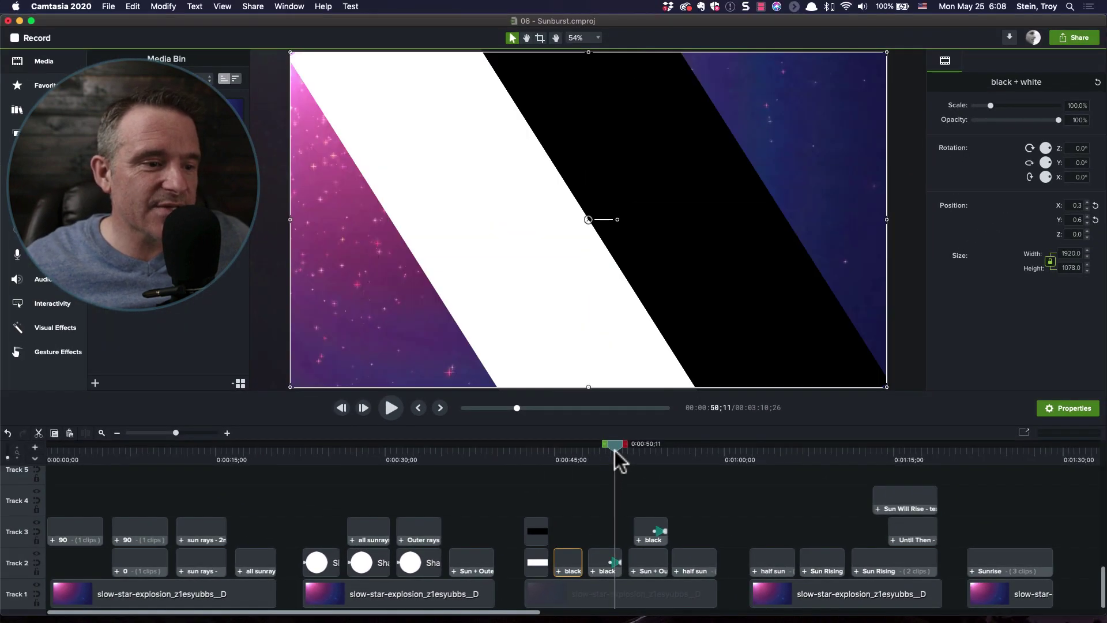
left_click_drag(615, 451, 604, 444)
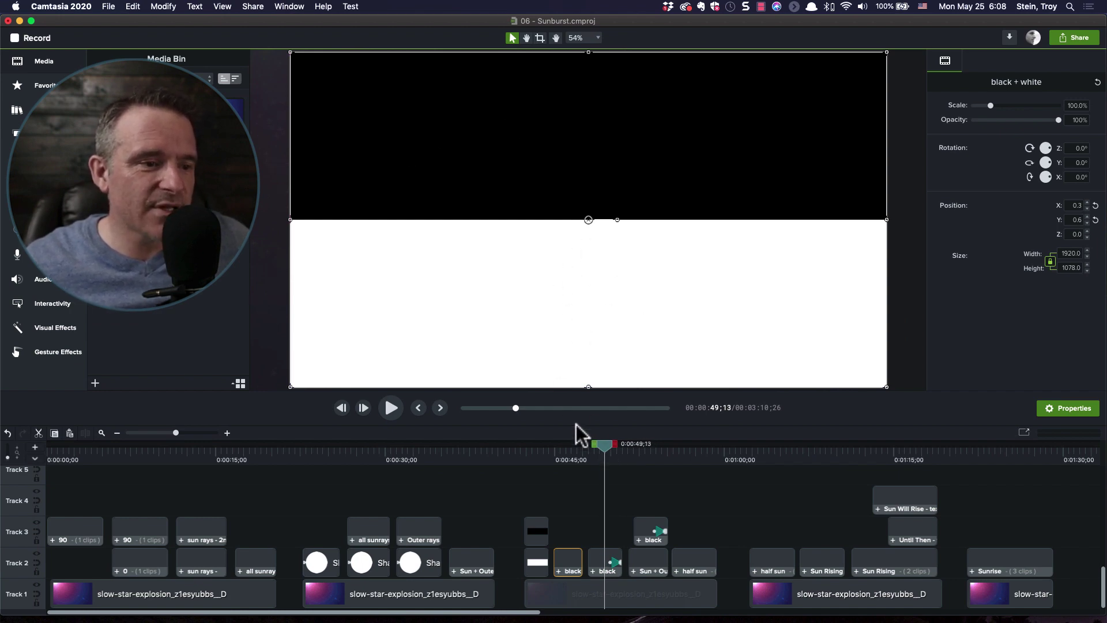
mouse_move(604, 446)
left_mouse_down()
mouse_move(621, 445)
mouse_move(617, 459)
left_mouse_up()
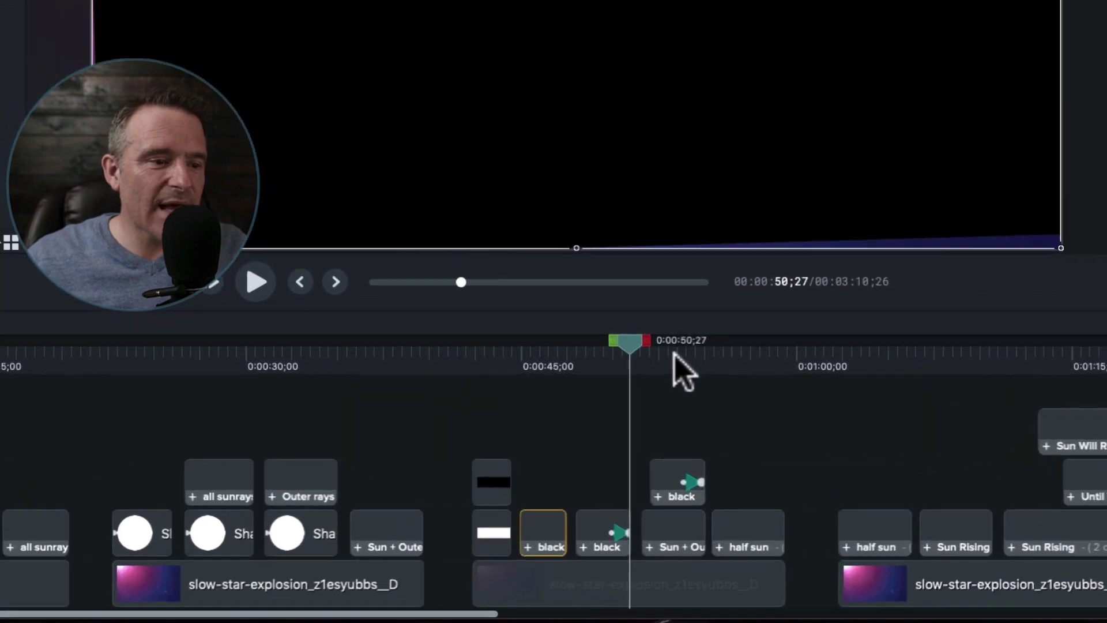
Select the black matte and sun clips, play briefly, then open the half sun group at 0:00:56;18.
left_click(651, 452)
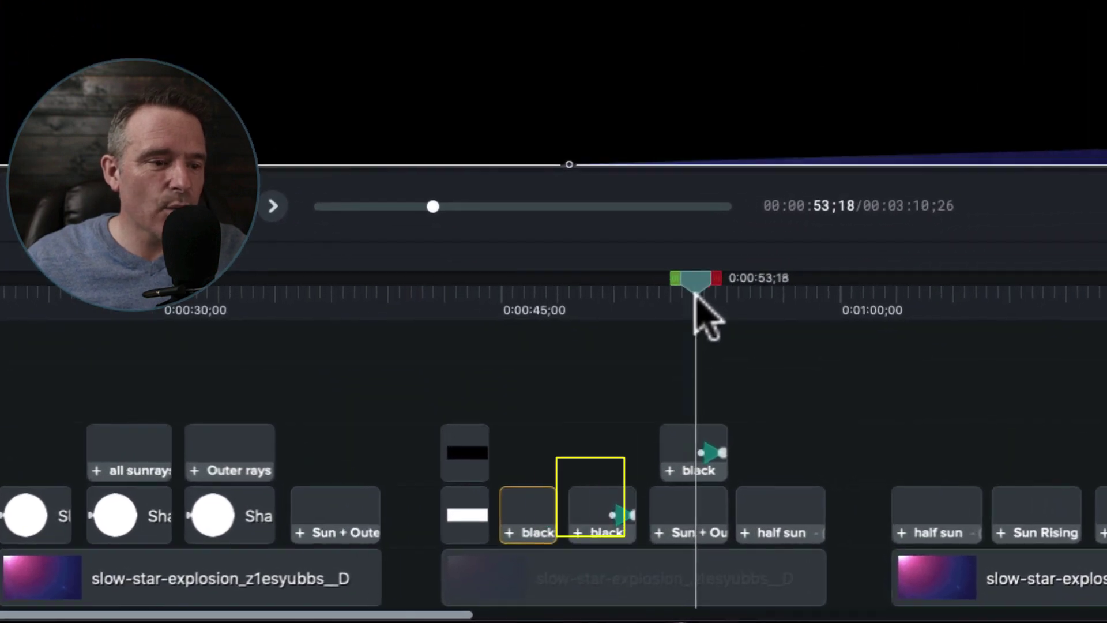
left_click(697, 295)
left_click(700, 457)
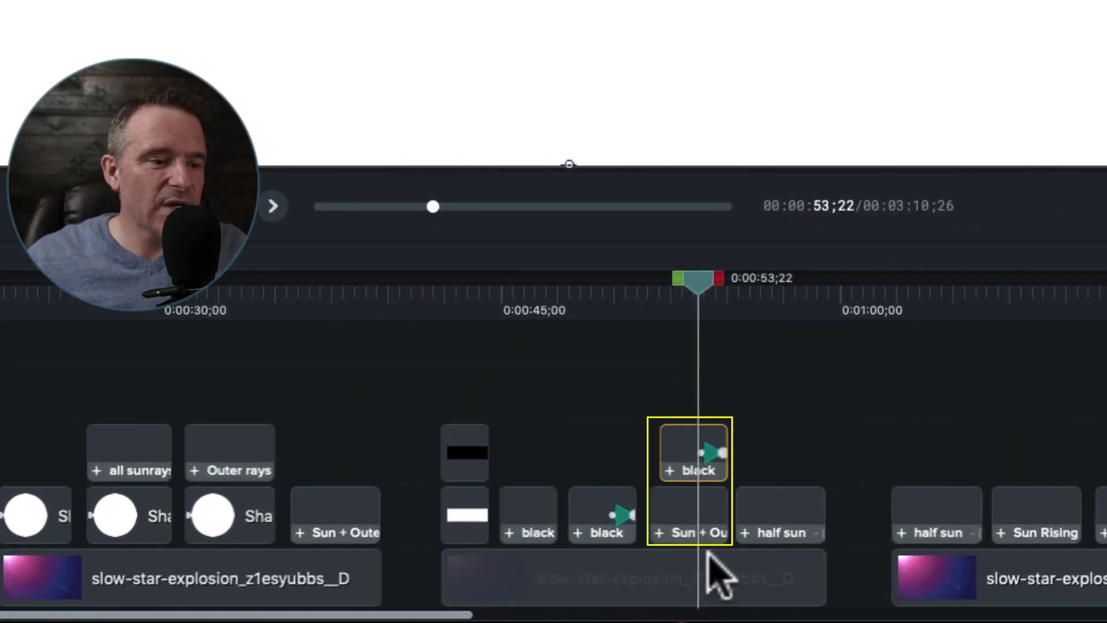
left_click(695, 531)
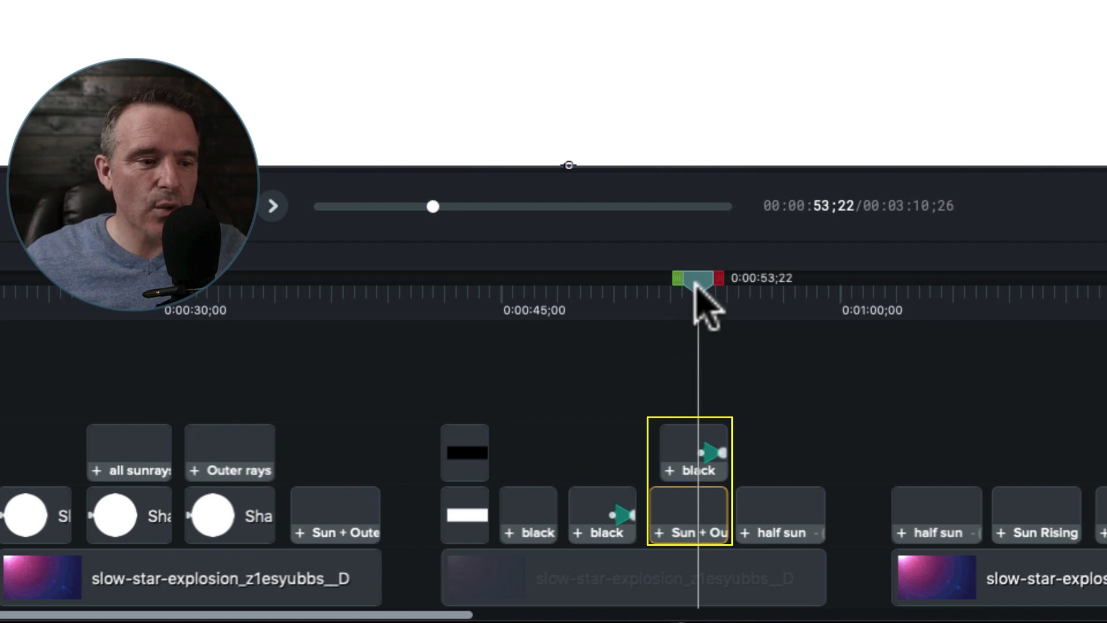
key("space")
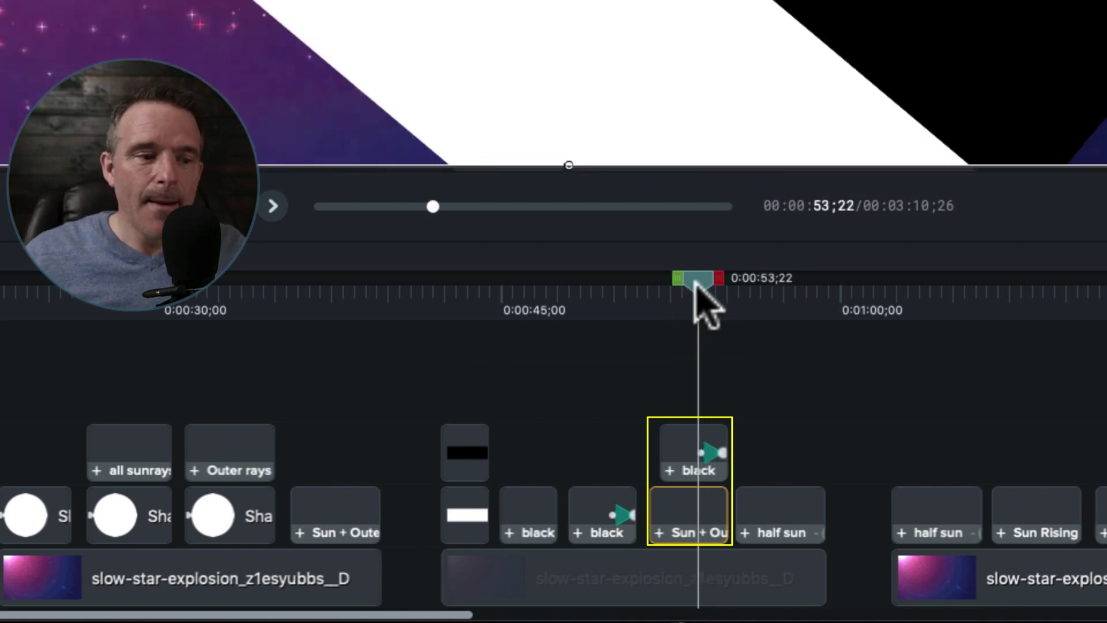
key("space")
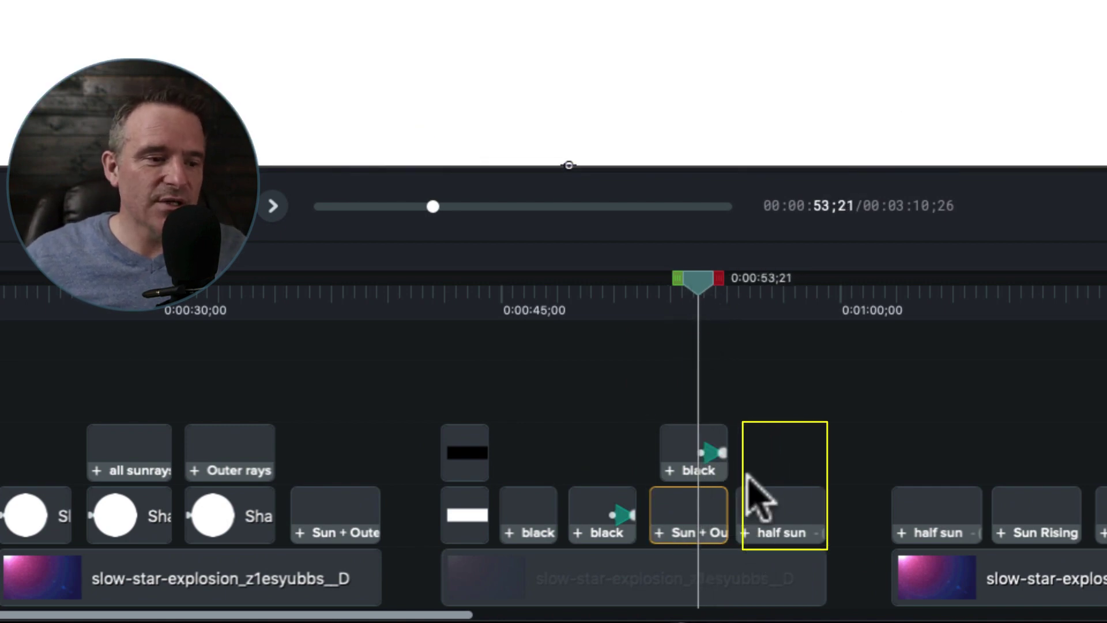
left_click(764, 306)
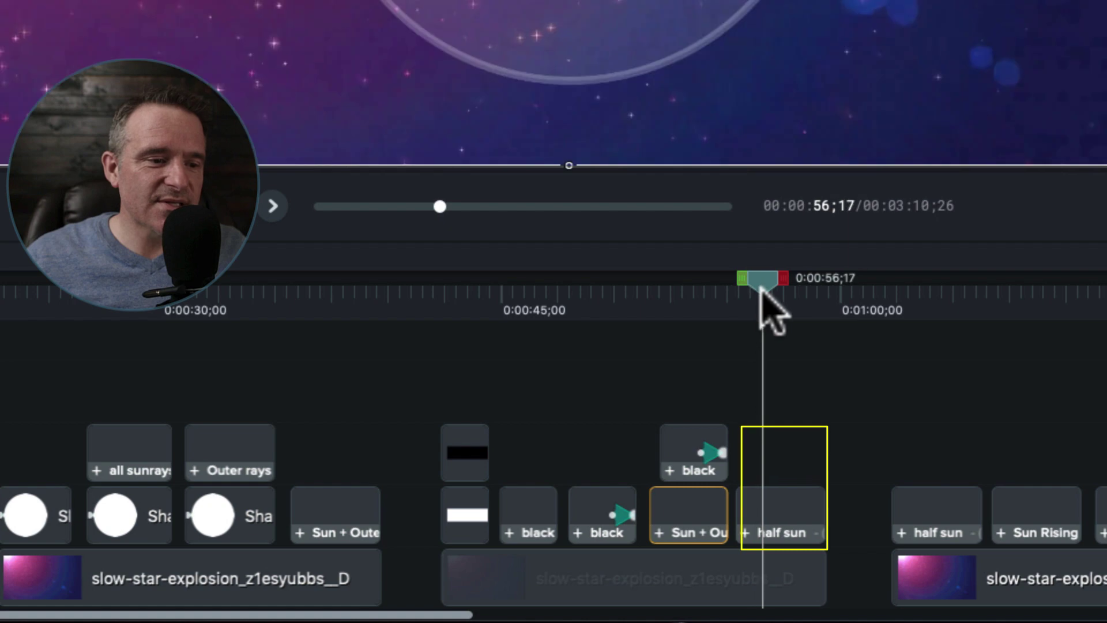
double_click(747, 546)
Select the black matte clip, move to 0:00:57;00, and show Track 2's matte modes.
left_click(777, 503)
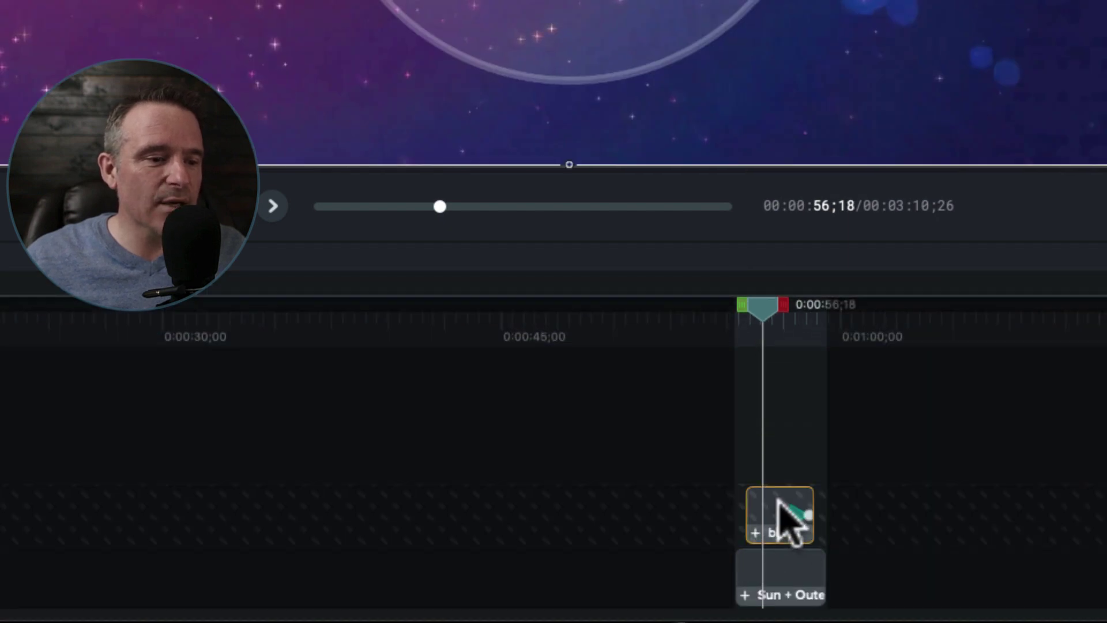
left_click_drag(762, 306, 771, 306)
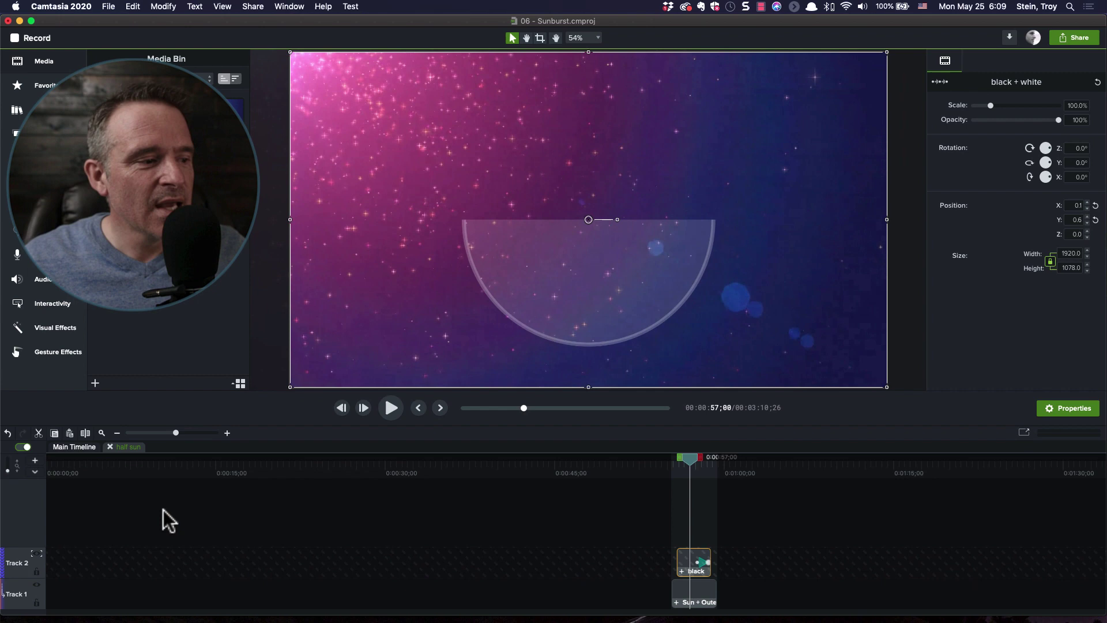
left_click(36, 553)
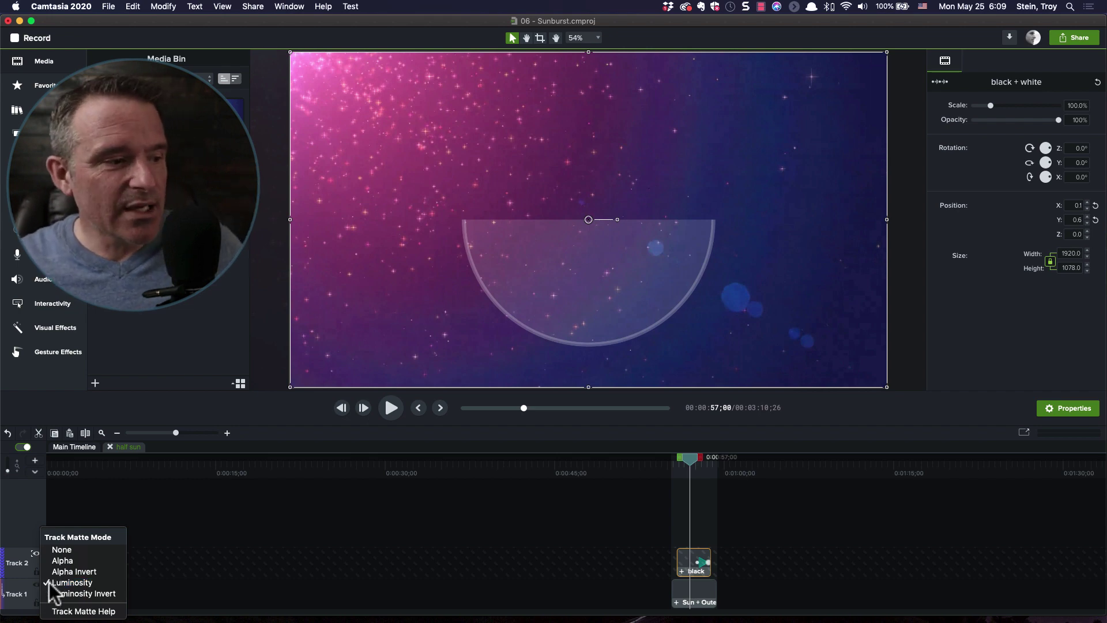
Switch Track 2's matte to None to view the raw black + white clip, then back to Luminosity.
left_click(89, 551)
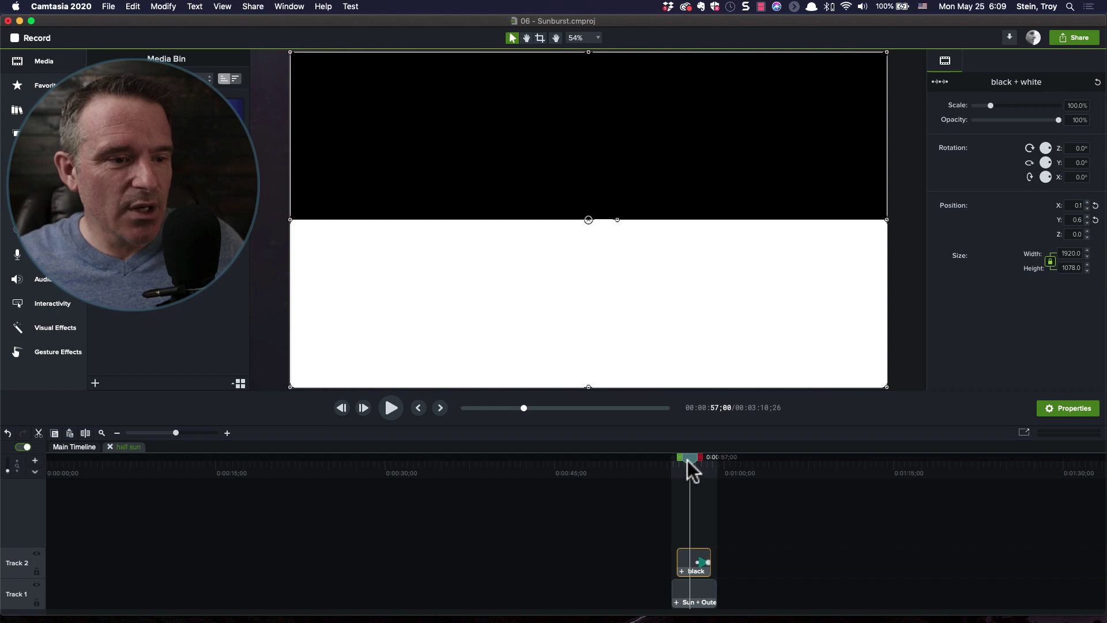
left_click_drag(688, 460, 703, 459)
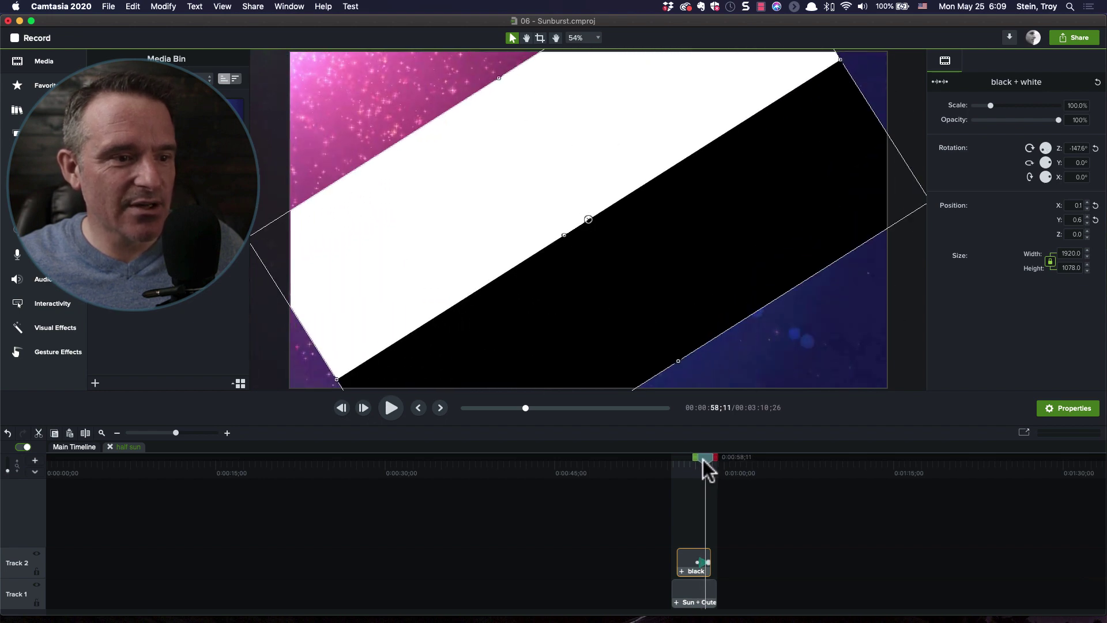
left_click(34, 555)
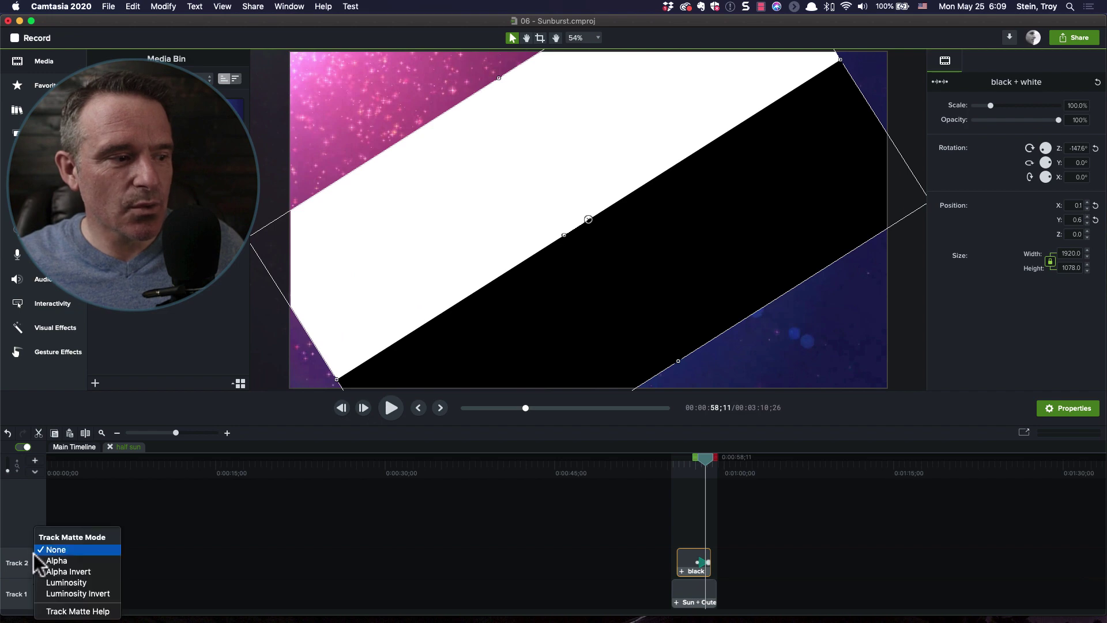
left_click(51, 584)
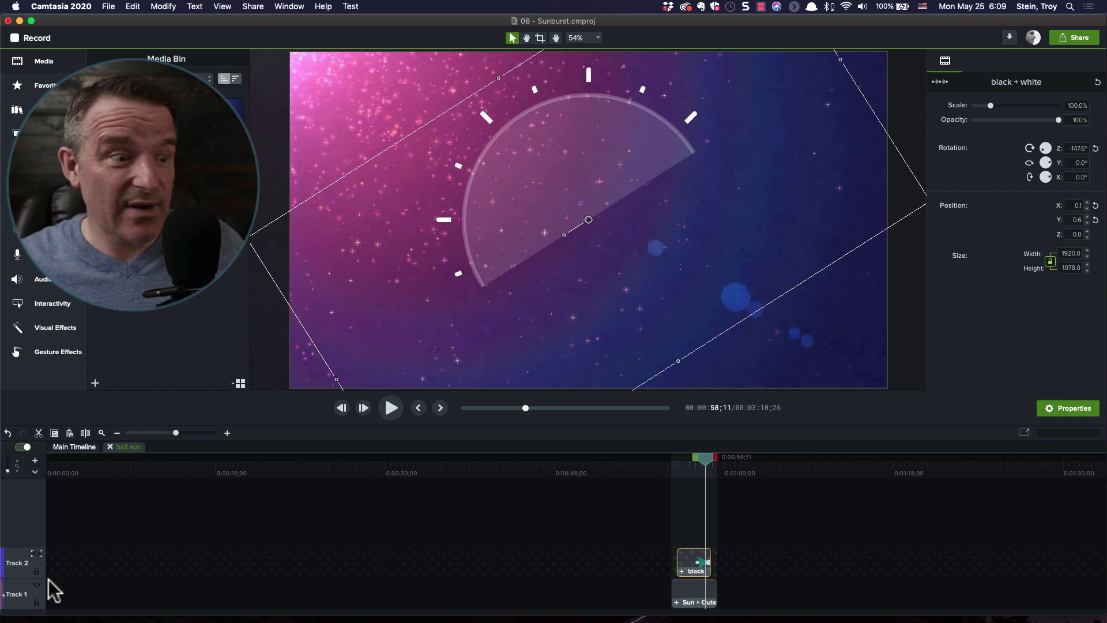
Close the half sun tab, select the half sun clip, and scrub its rising from 0:00:56;15.
left_click(111, 447)
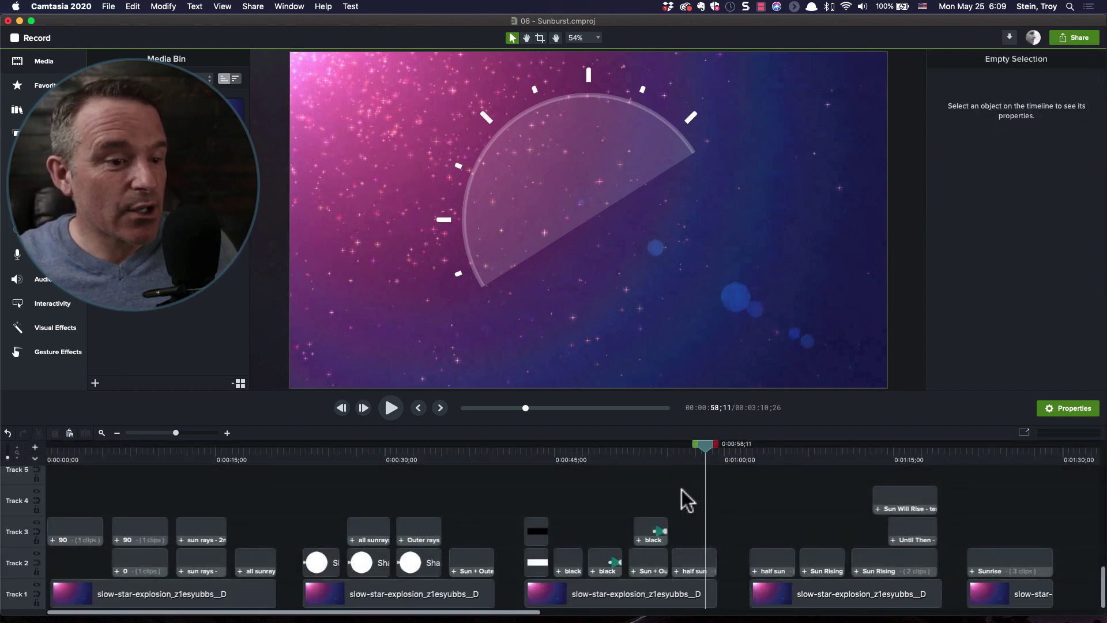
left_click(699, 570)
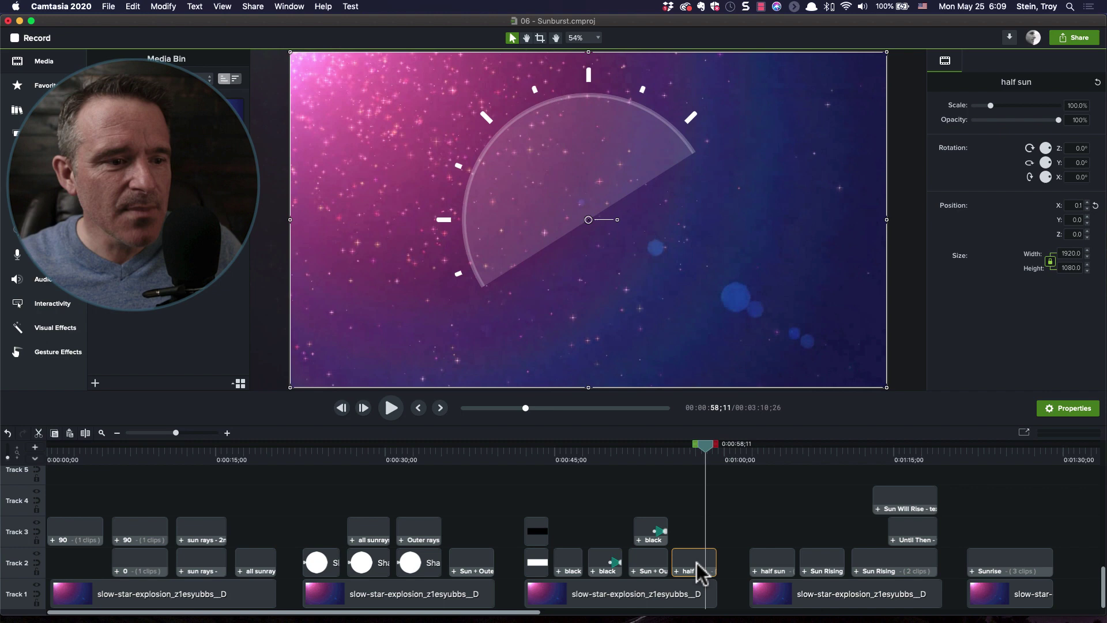
left_click(683, 457)
mouse_move(685, 456)
left_mouse_down()
mouse_move(707, 456)
mouse_move(693, 458)
left_mouse_up()
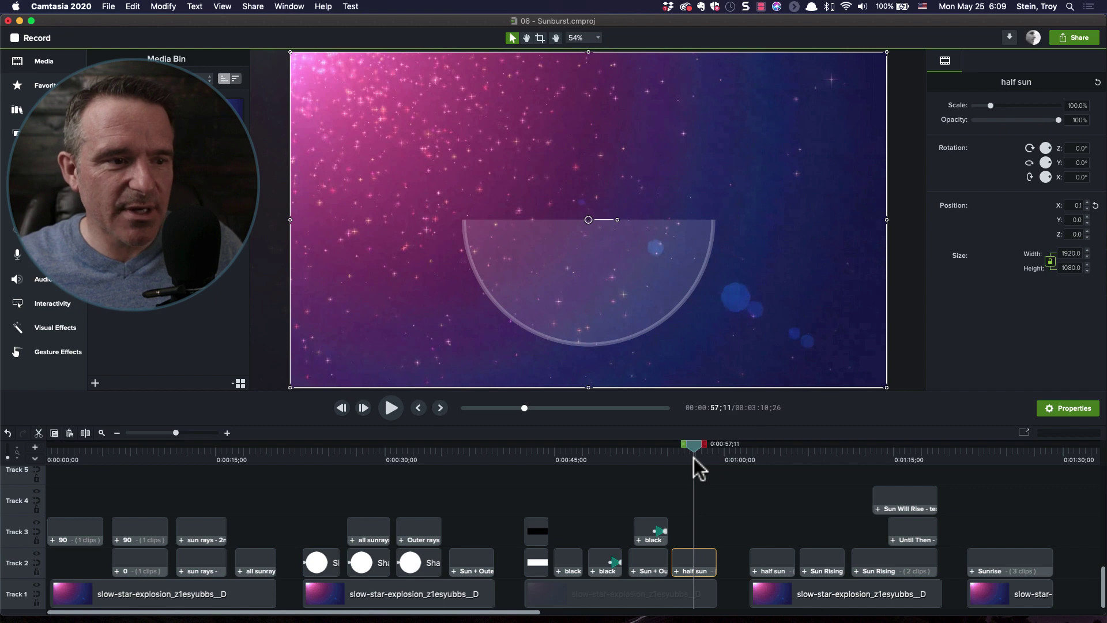
left_click_drag(694, 445, 688, 447)
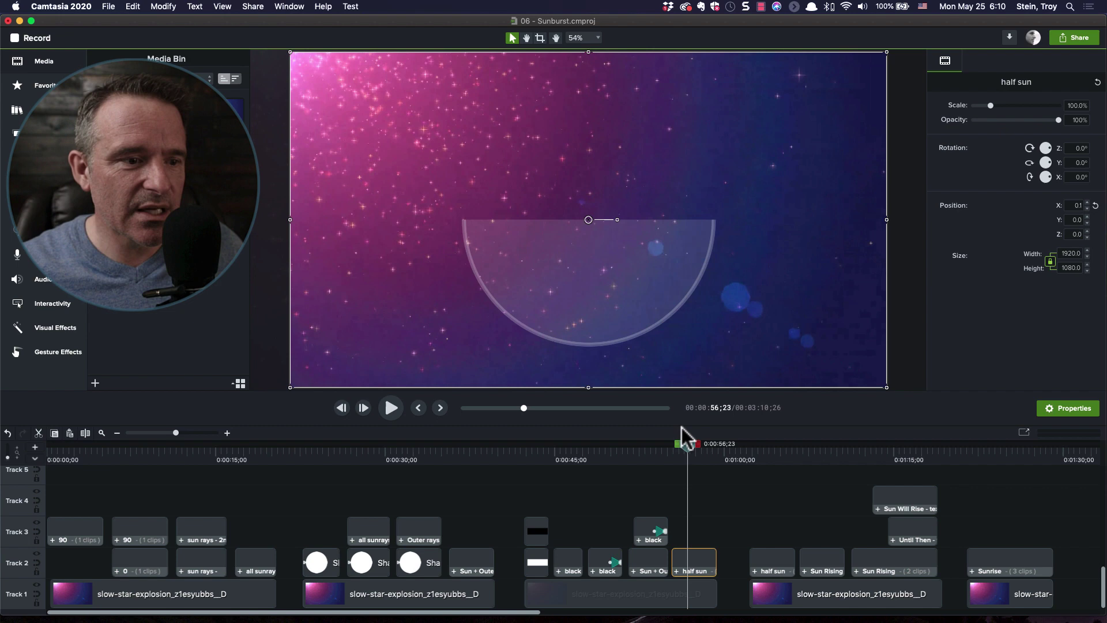
Preview the half sun rotating near 0:01:04;07 and narrowing by 0:01:09;03.
left_click_drag(685, 439, 774, 450)
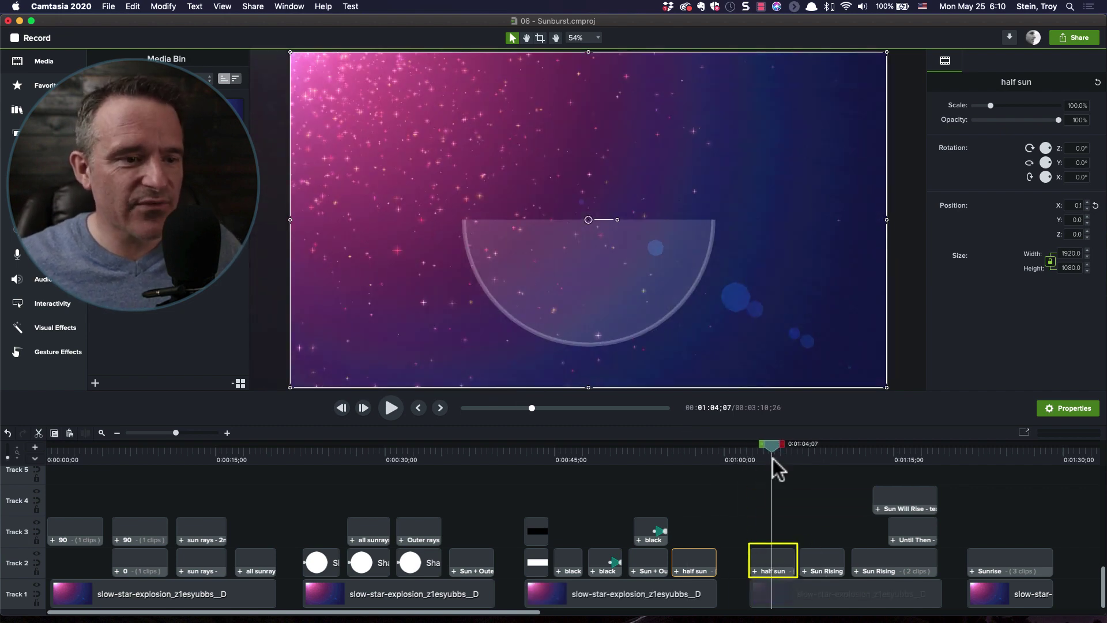
left_click_drag(773, 444, 770, 445)
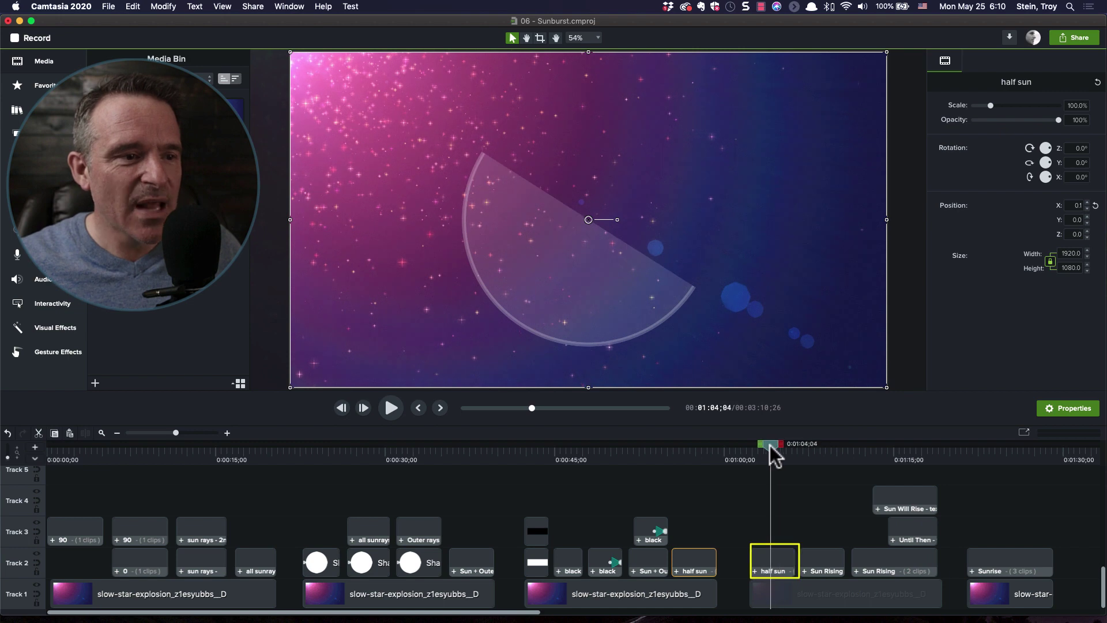
left_click(826, 453)
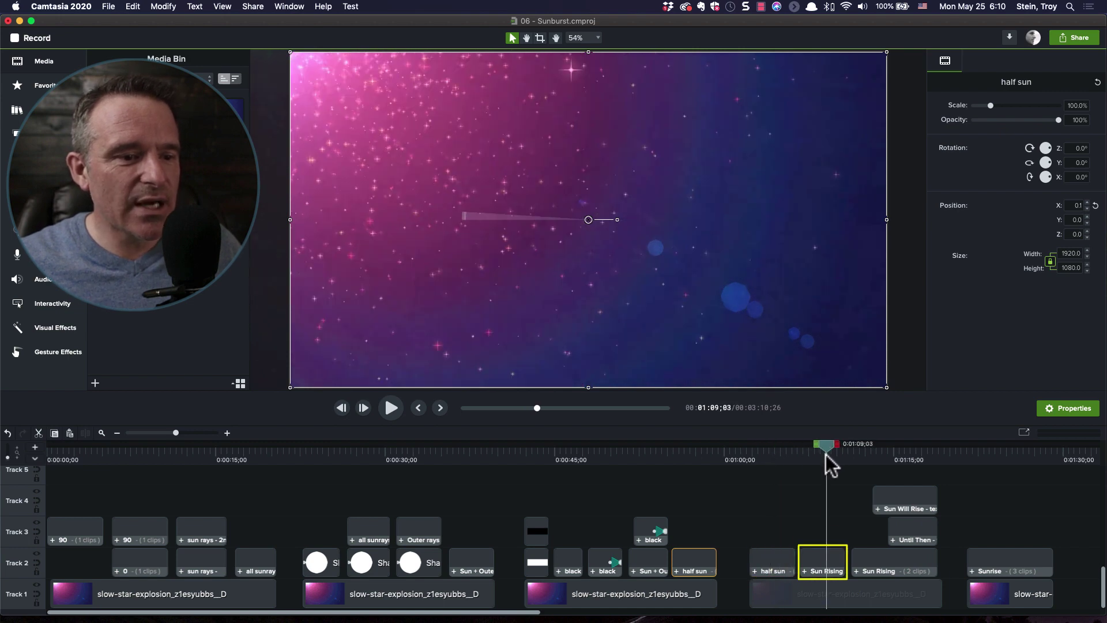
Inside the Sun Rising group, set Track 2's matte to None to reveal the green rectangle.
double_click(805, 572)
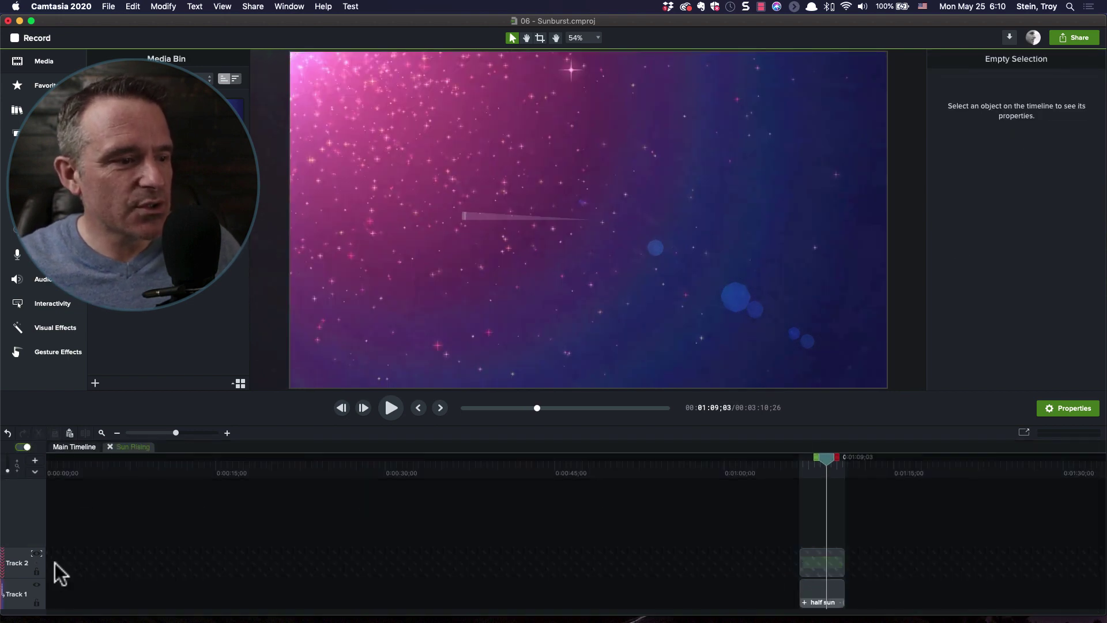
left_click(35, 555)
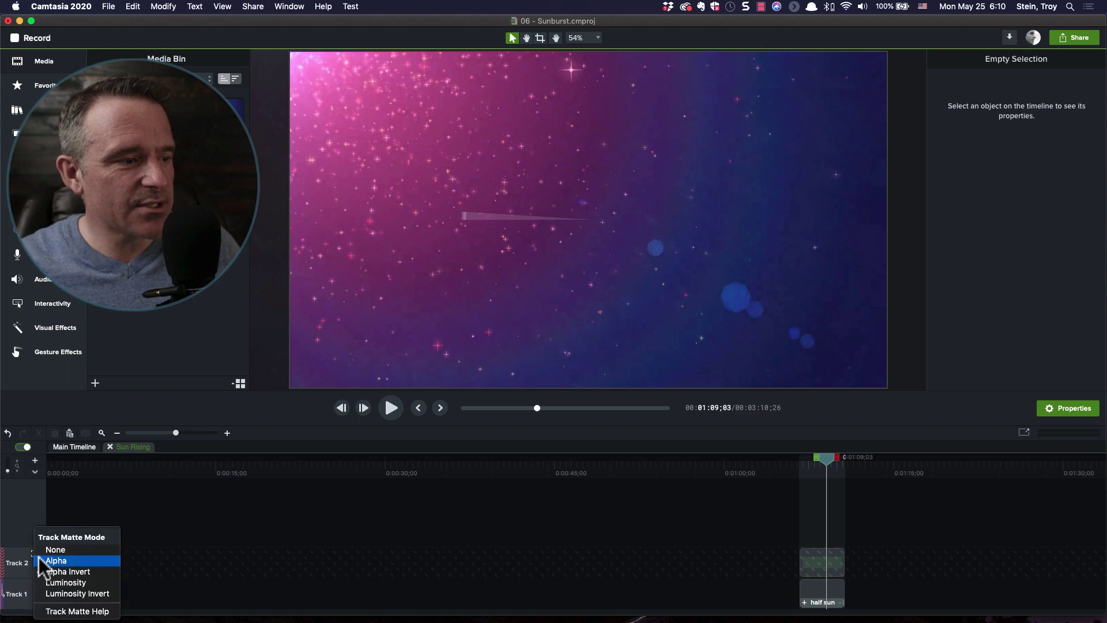
left_click(40, 551)
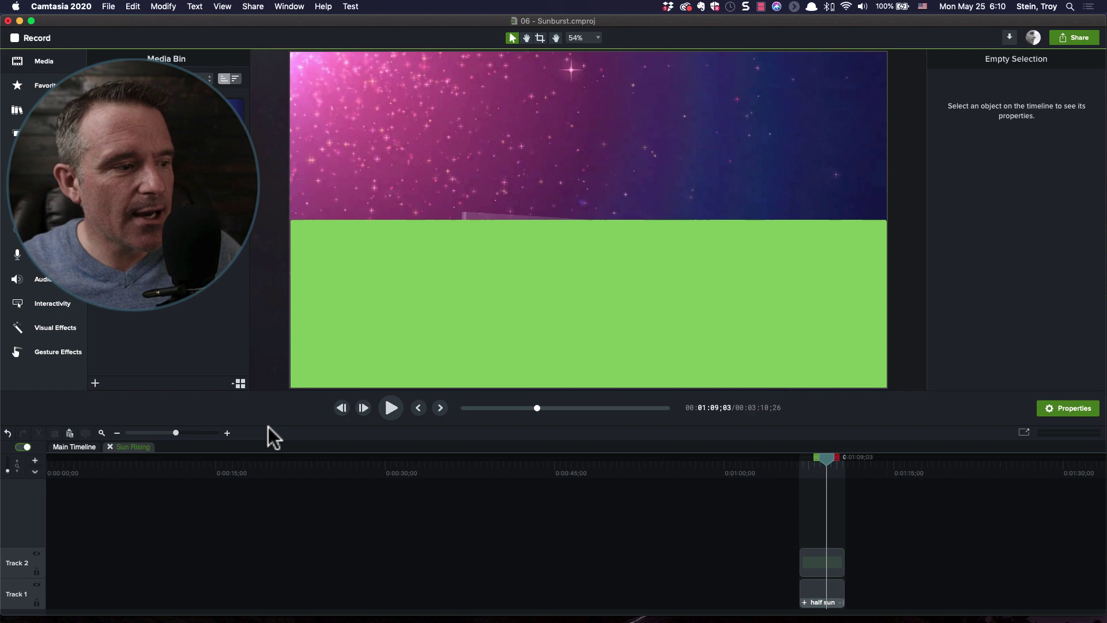
Set Track 2's track matte to Alpha Invert and scrub to watch the rayed sun rise.
left_click(34, 554)
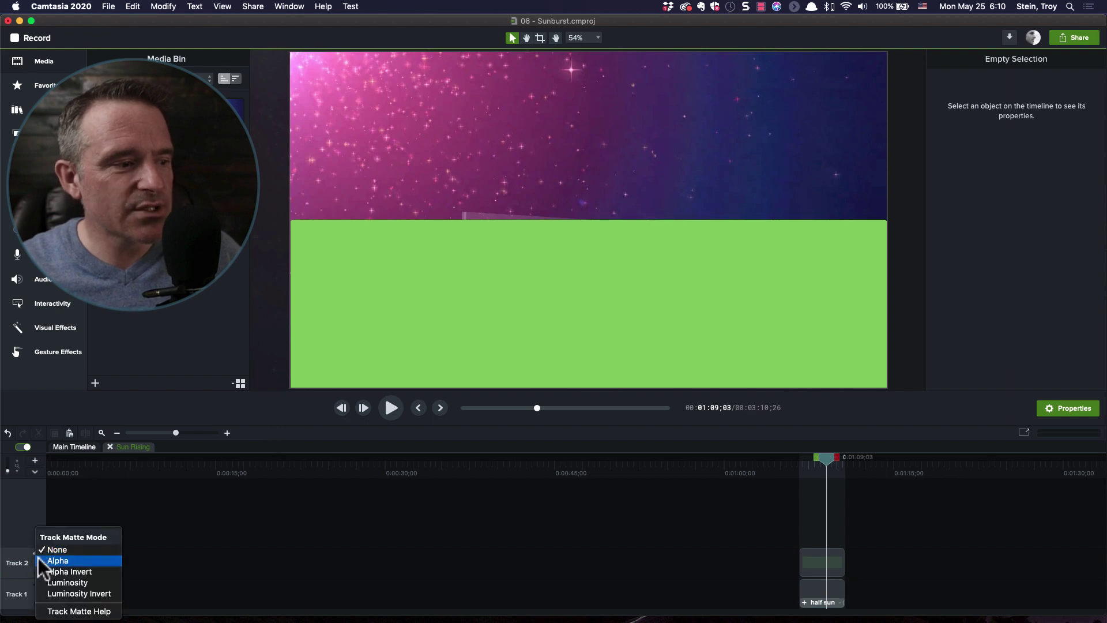
left_click(47, 573)
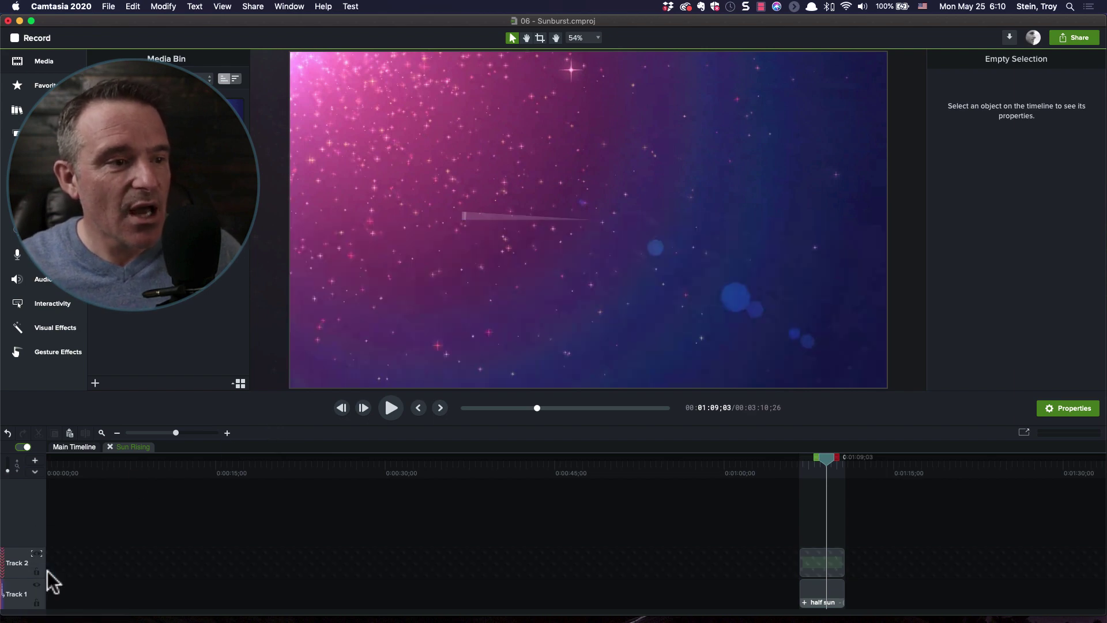
left_click(818, 469)
left_click_drag(818, 469, 836, 466)
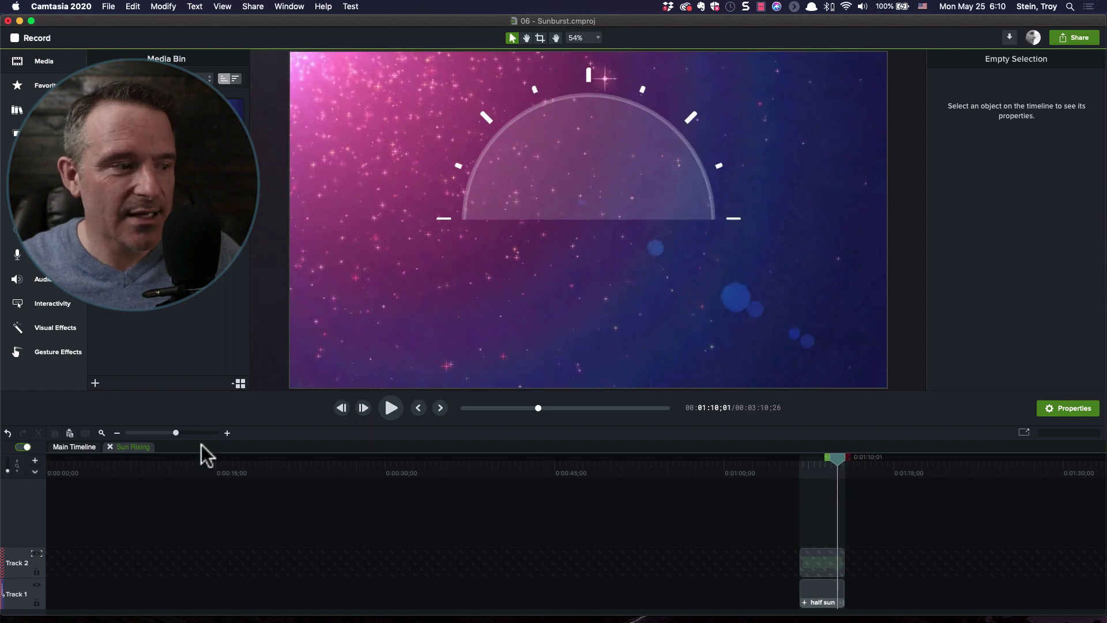
Return to the main timeline and preview at 0:01:16 with 'The Sun Will Rise' and 'Until Then, Shine'.
left_click(109, 447)
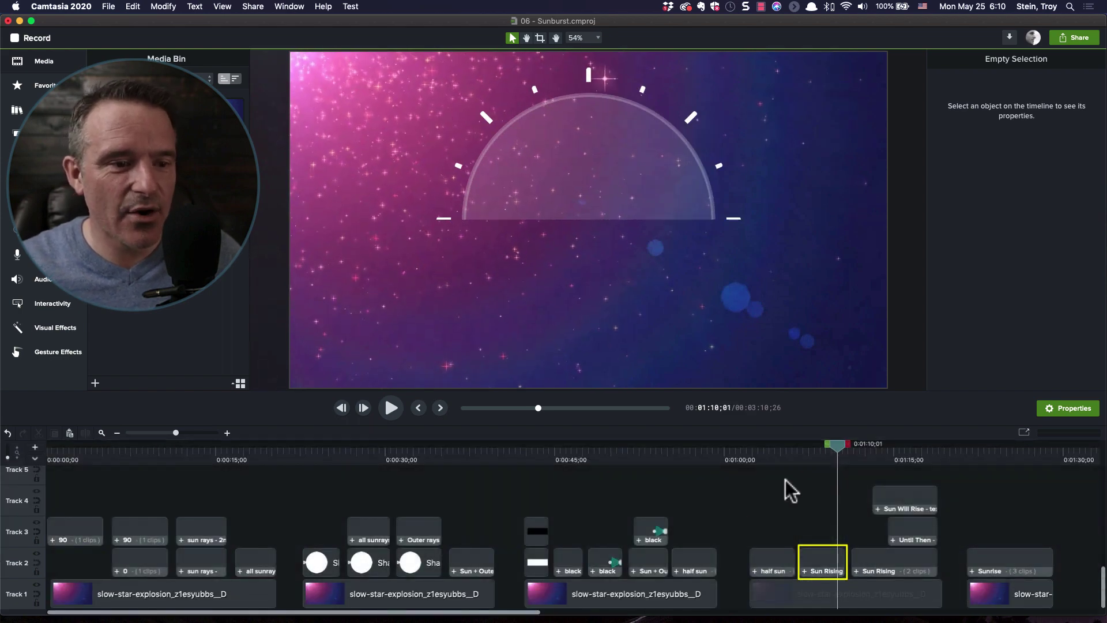
left_click_drag(804, 458, 912, 453)
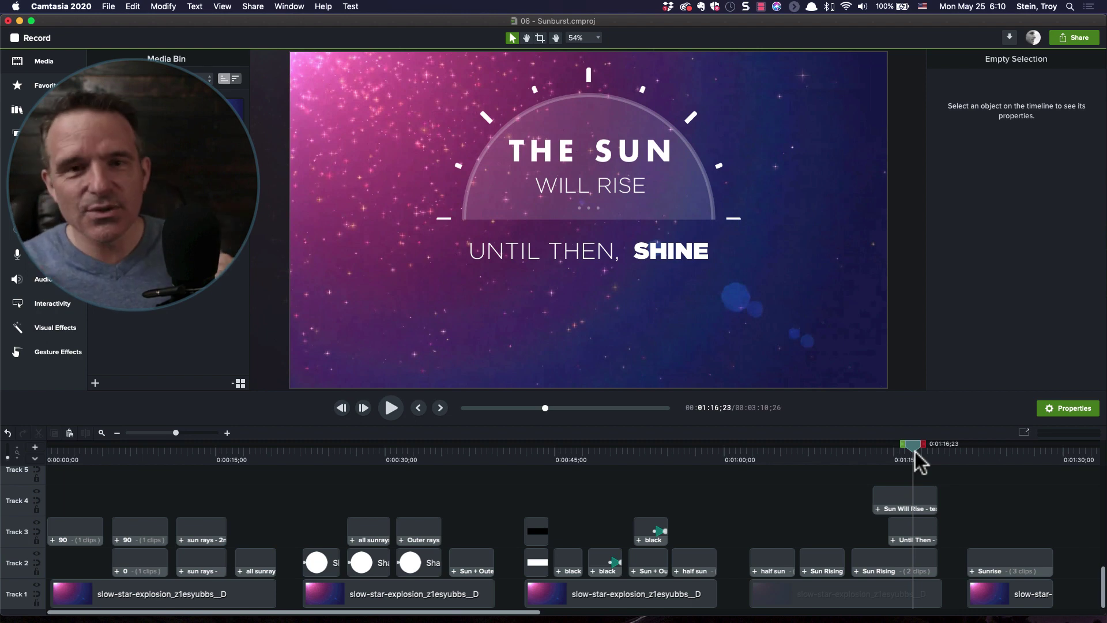